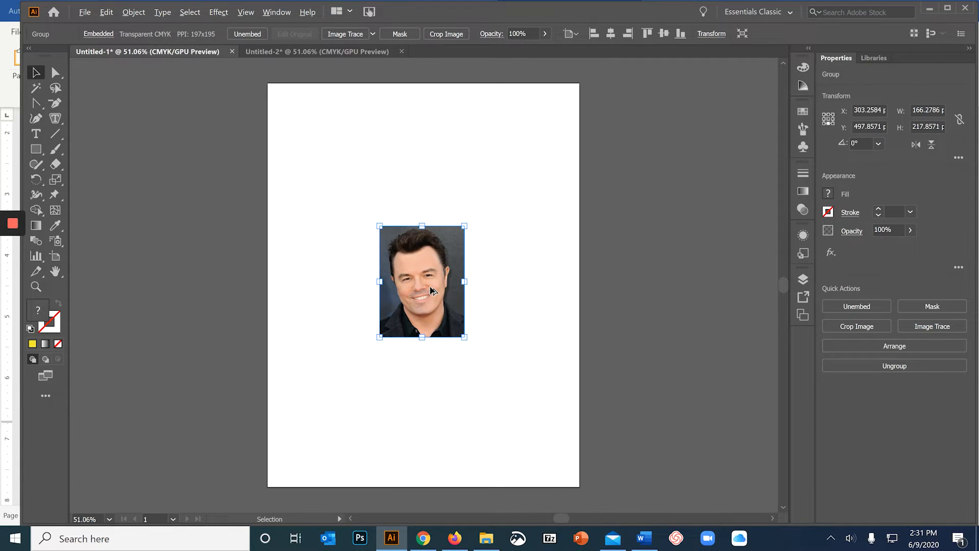
- Convert the selected portrait photo with Image Trace and open the detailed trace settings, placed clear of the portrait
scroll(430, 286, "up", 1)
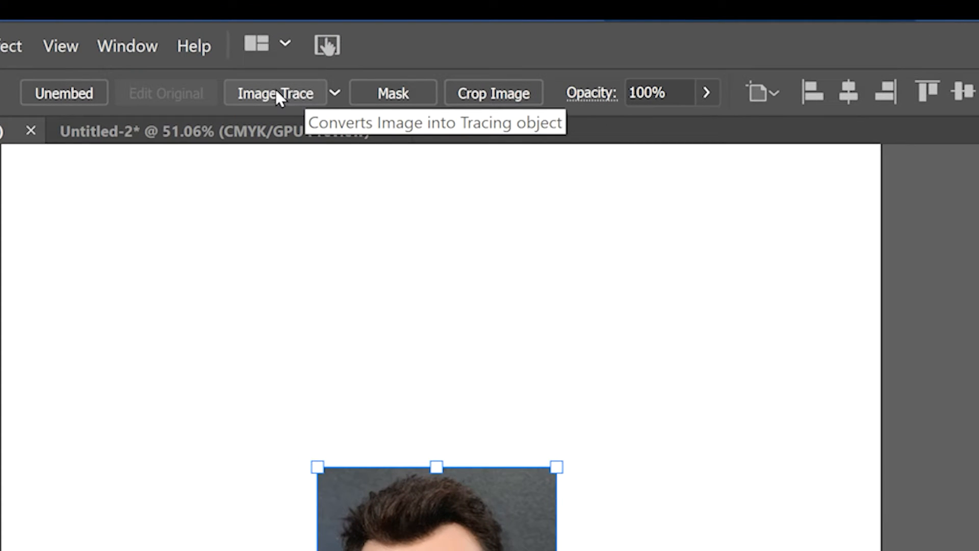
left_click(276, 90)
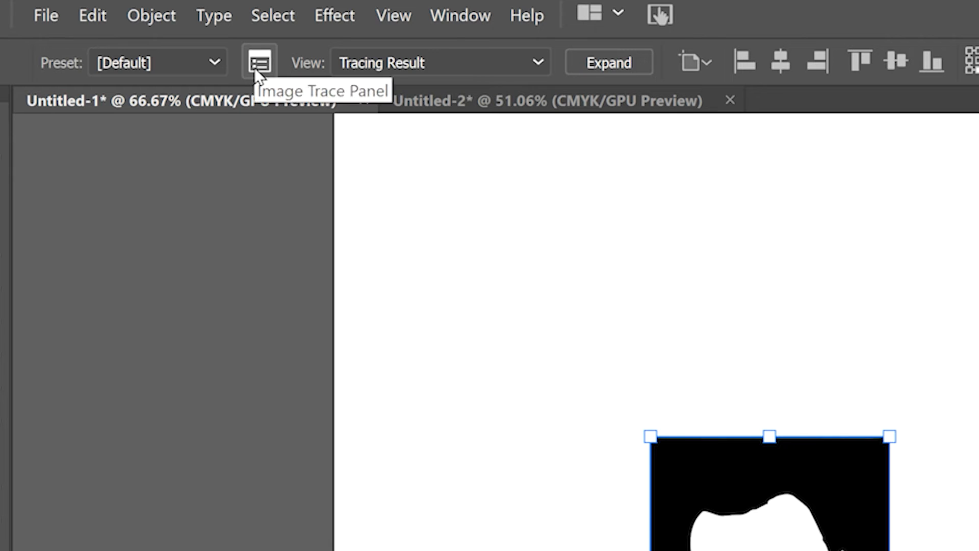
left_click(257, 66)
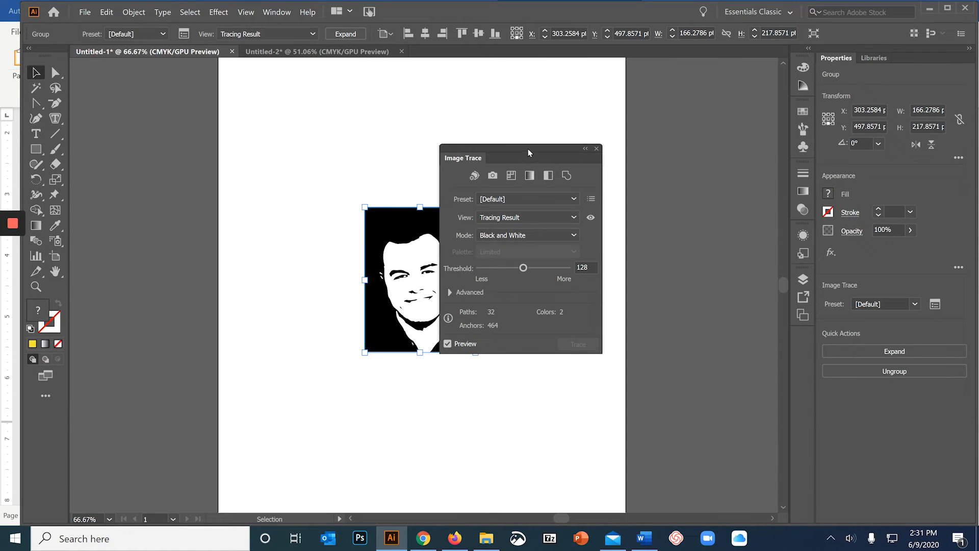
mouse_move(528, 149)
left_mouse_down()
mouse_move(319, 162)
mouse_move(169, 87)
left_mouse_up()
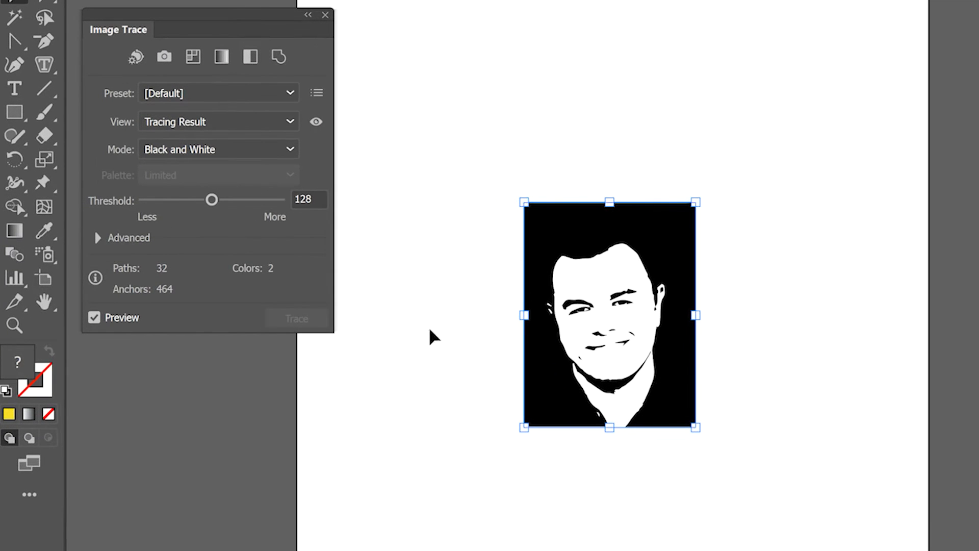
- Try the High Fidelity Photo tracing preset on the portrait and inspect the facial detail up close
left_click(213, 94)
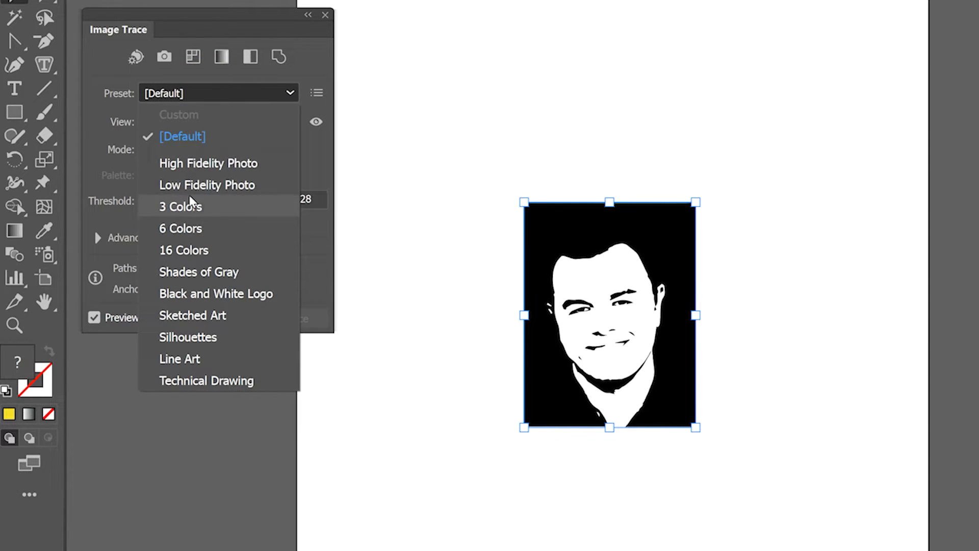
left_click(191, 164)
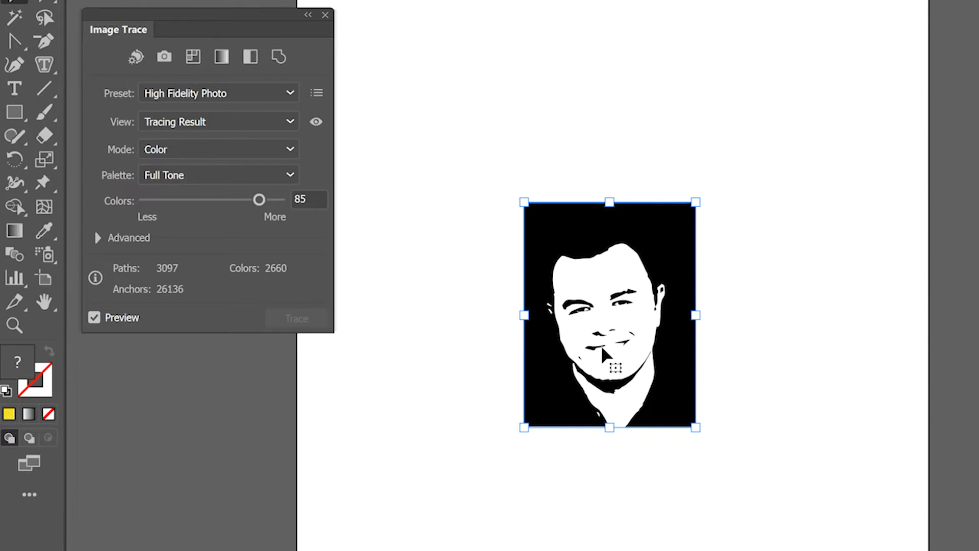
scroll(602, 318, "up", 10)
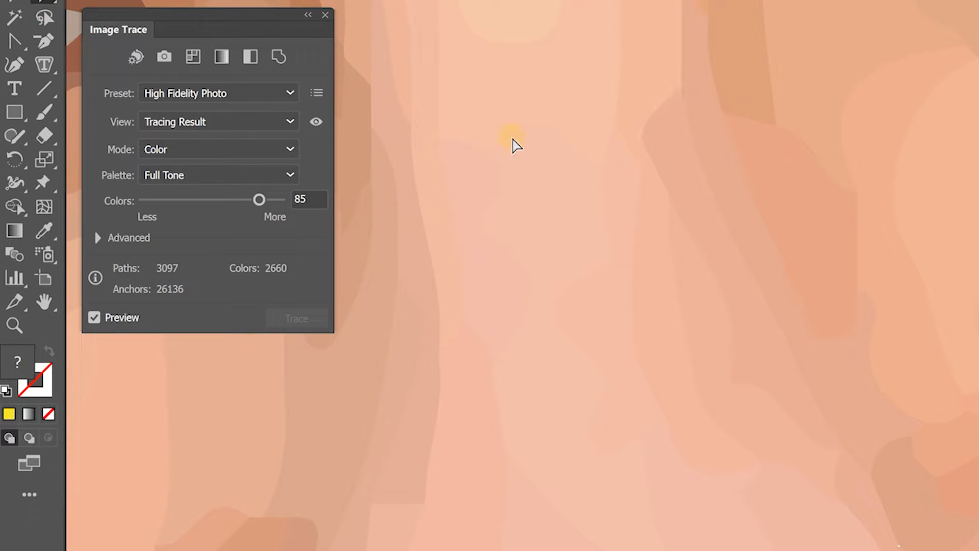
scroll(446, 205, "down", 6)
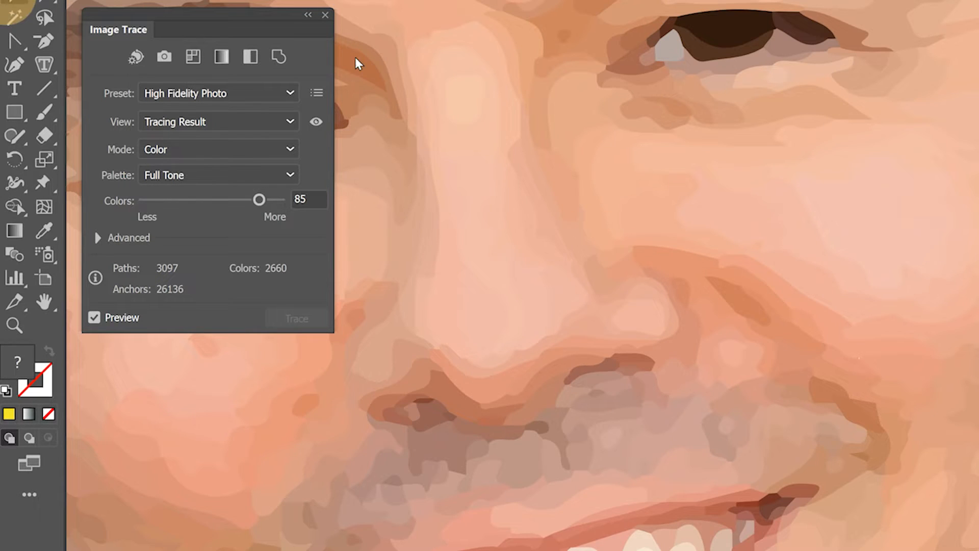
scroll(634, 313, "down", 8)
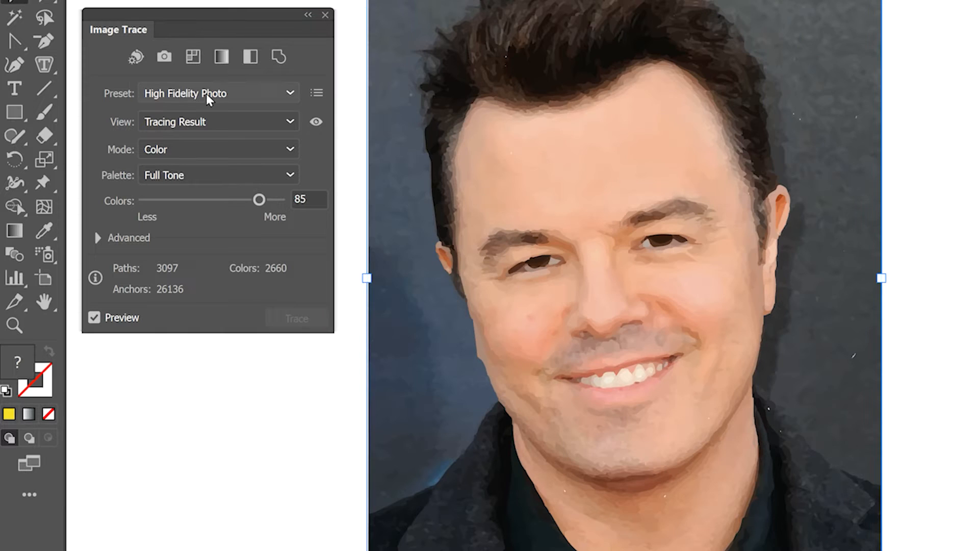
- Try the Low Fidelity Photo and 3 Colors tracing presets on the portrait
left_click(206, 93)
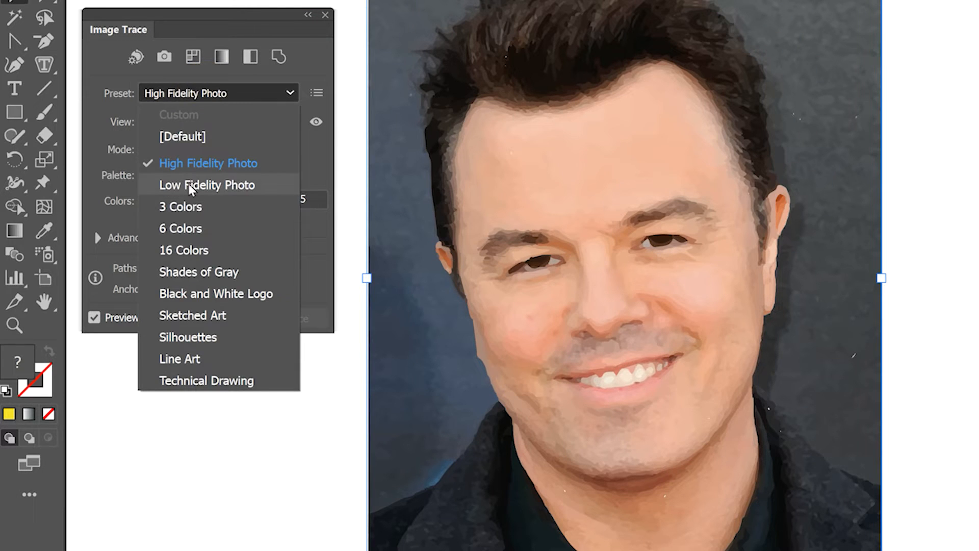
left_click(203, 184)
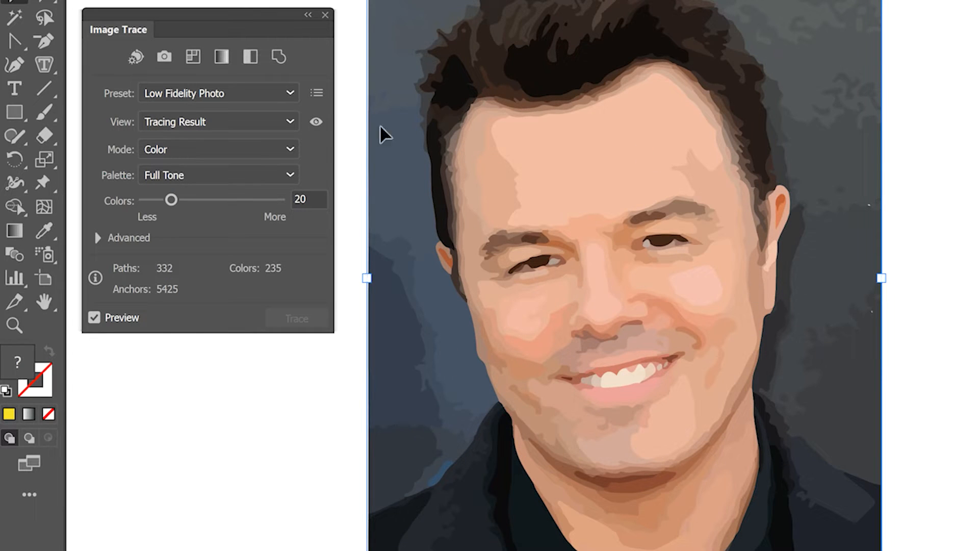
left_click(234, 92)
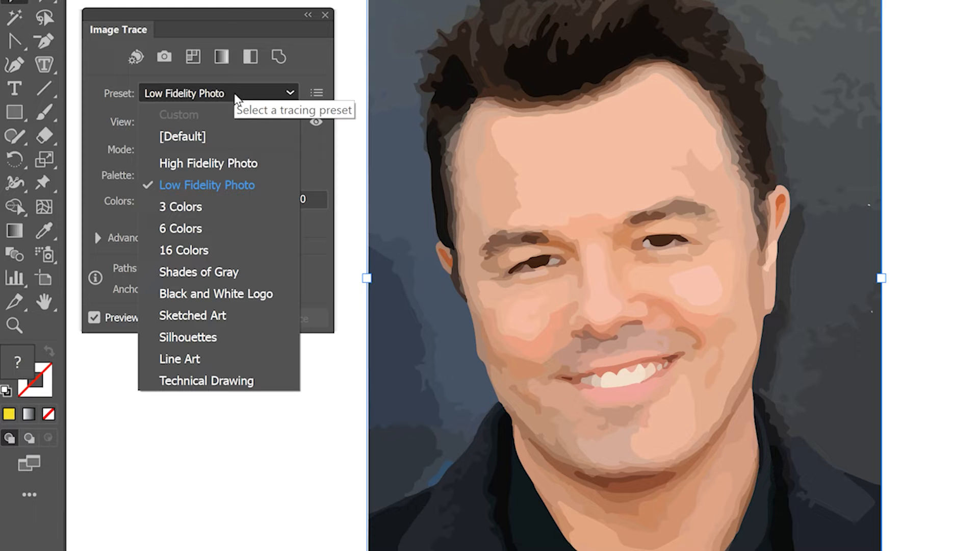
left_click(189, 211)
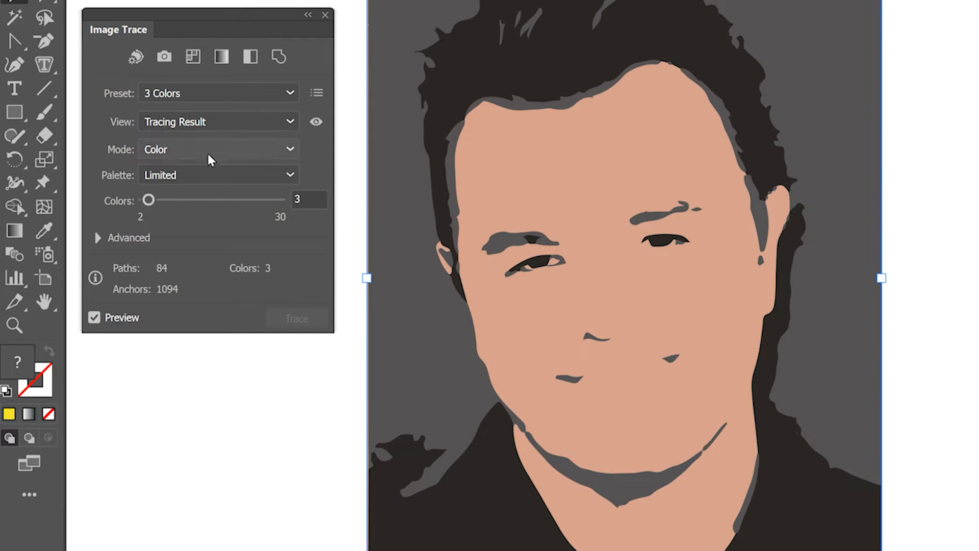
- Apply the 6 Colors tracing preset and reduce the limited palette to 4 colors
left_click(192, 93)
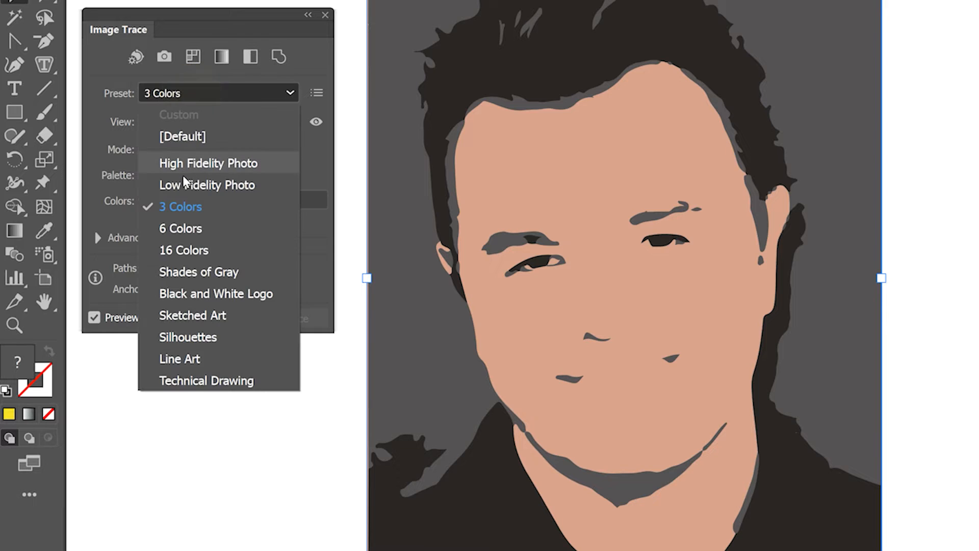
left_click(180, 231)
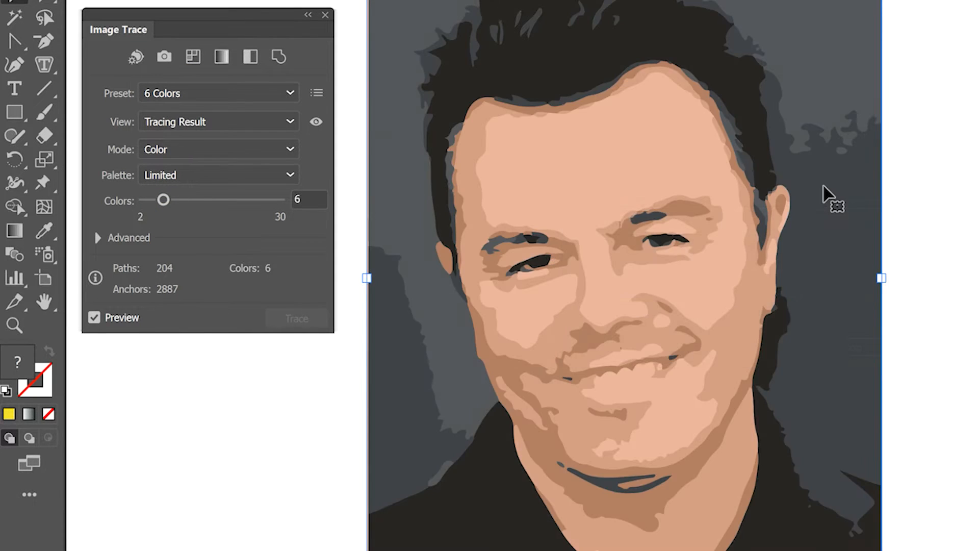
left_click(305, 199)
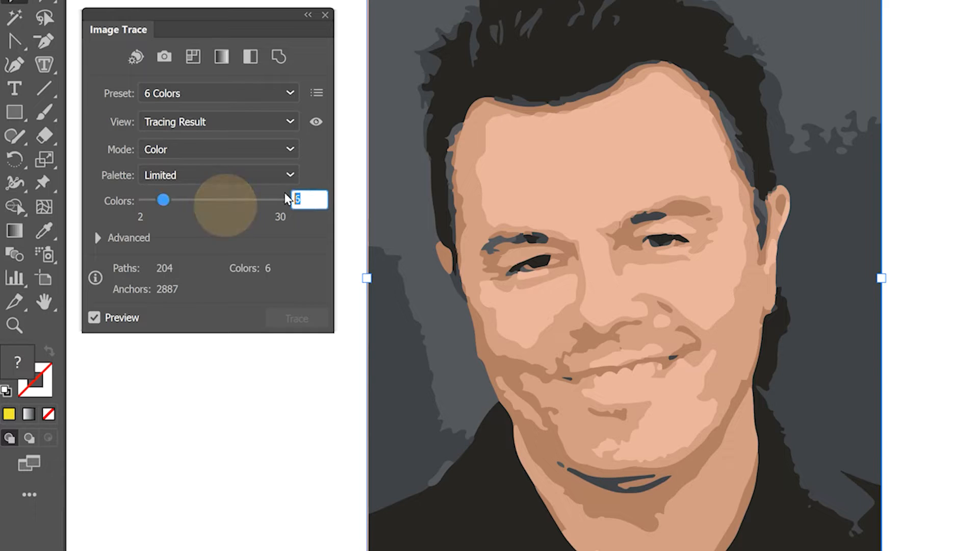
type("4")
key("Return")
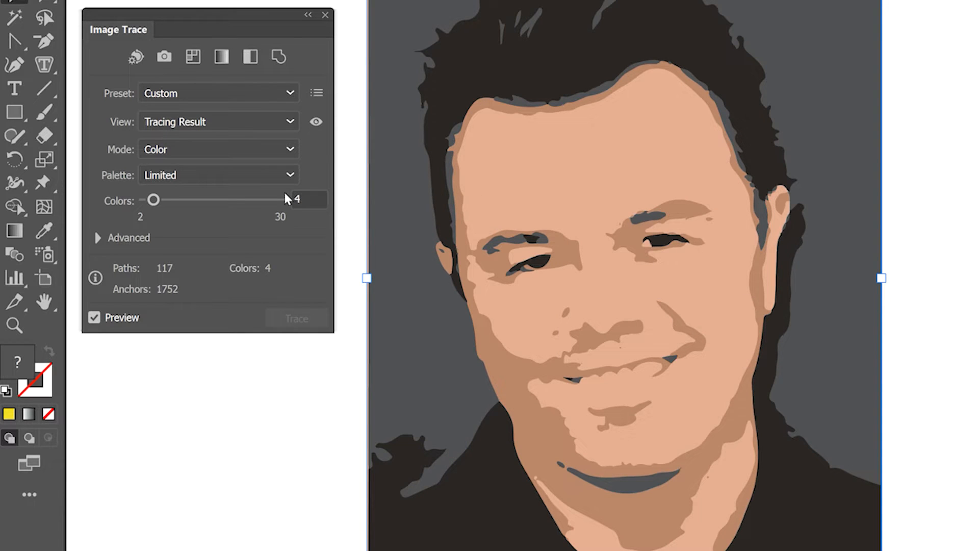
left_click_drag(547, 200, 600, 260)
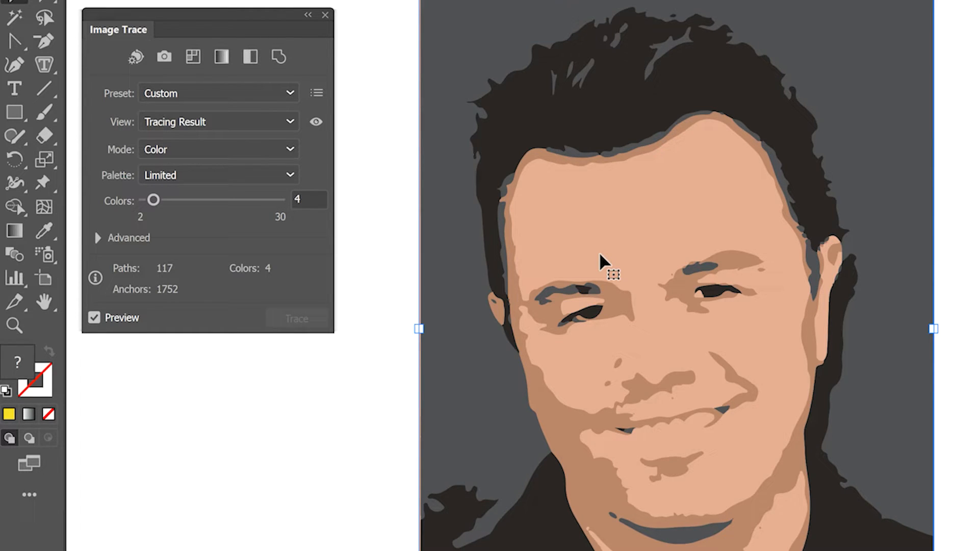
- Lower the advanced Paths setting to 43% and expand the tracing into editable vector shapes, leaving nothing selected
left_click(97, 237)
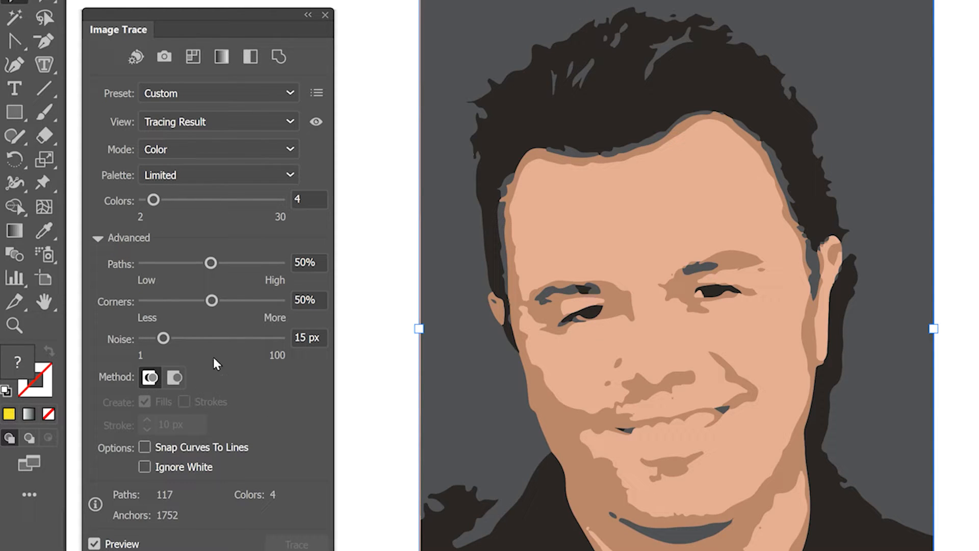
left_click_drag(216, 263, 202, 263)
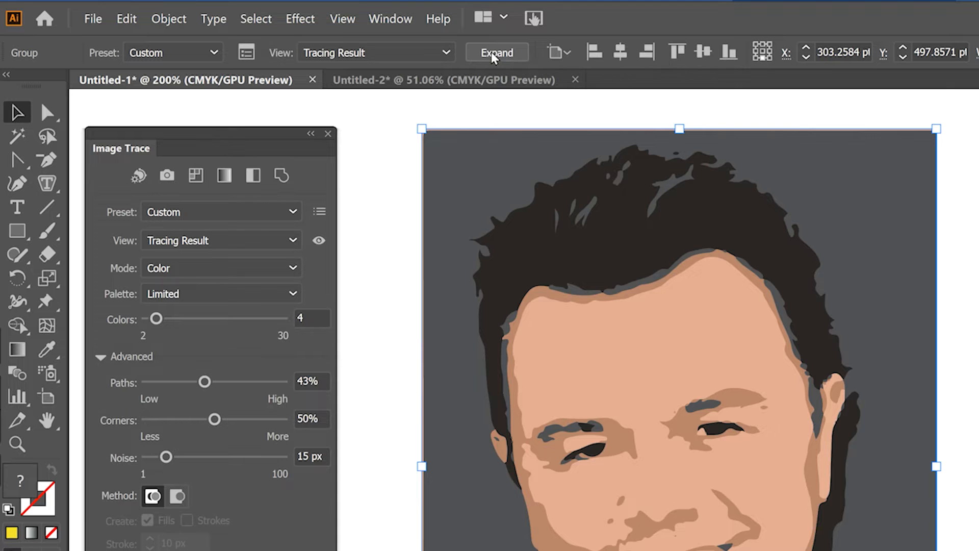
left_click(496, 52)
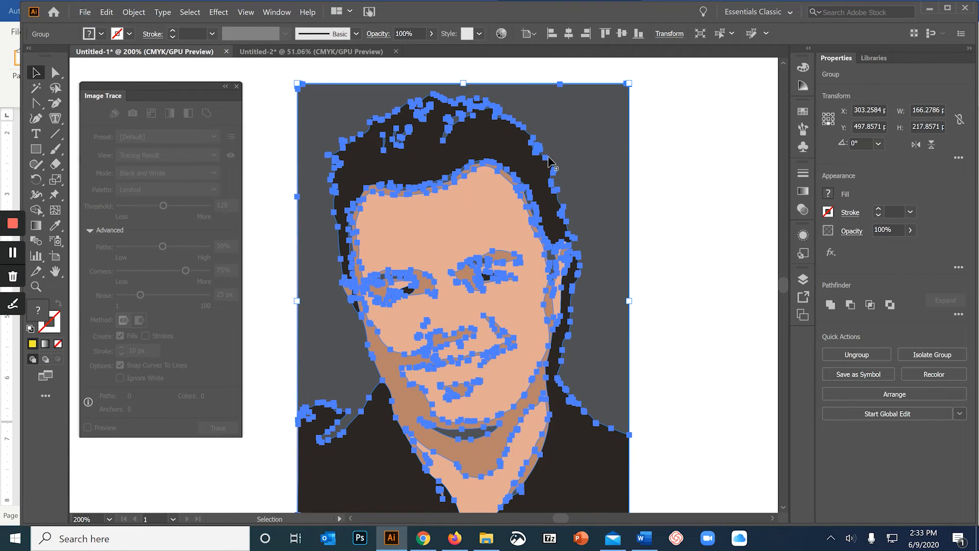
left_click(693, 205)
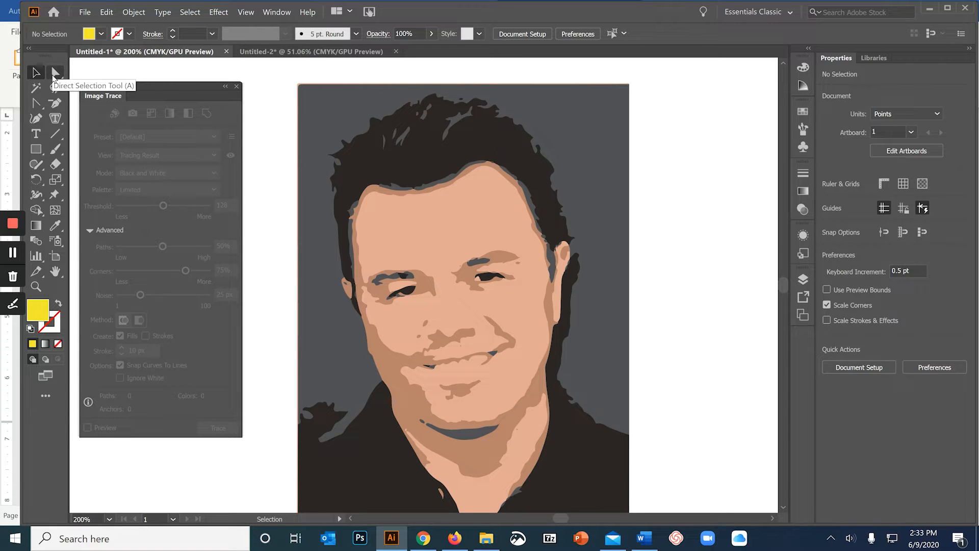
- Directly select the large face shape and fill it with the teal swatch C=80 M=10 Y=45 K=0
left_click(55, 74)
left_click(437, 224)
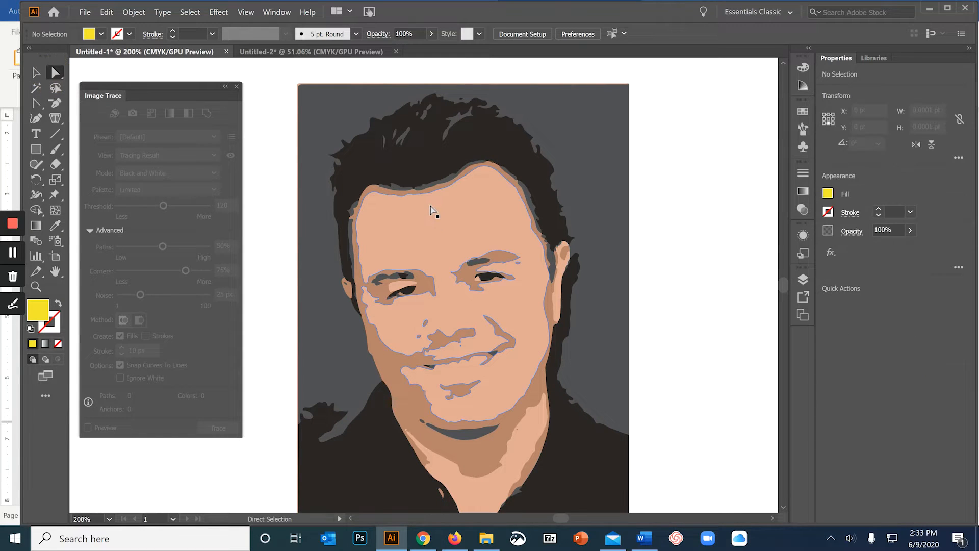
left_click(433, 210)
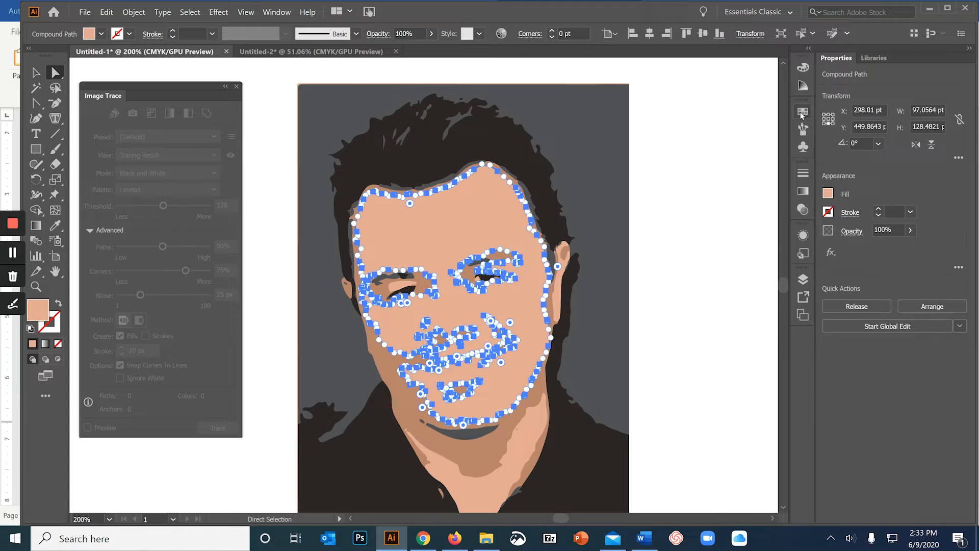
left_click(802, 114)
left_click_drag(710, 181, 739, 443)
left_click(779, 119)
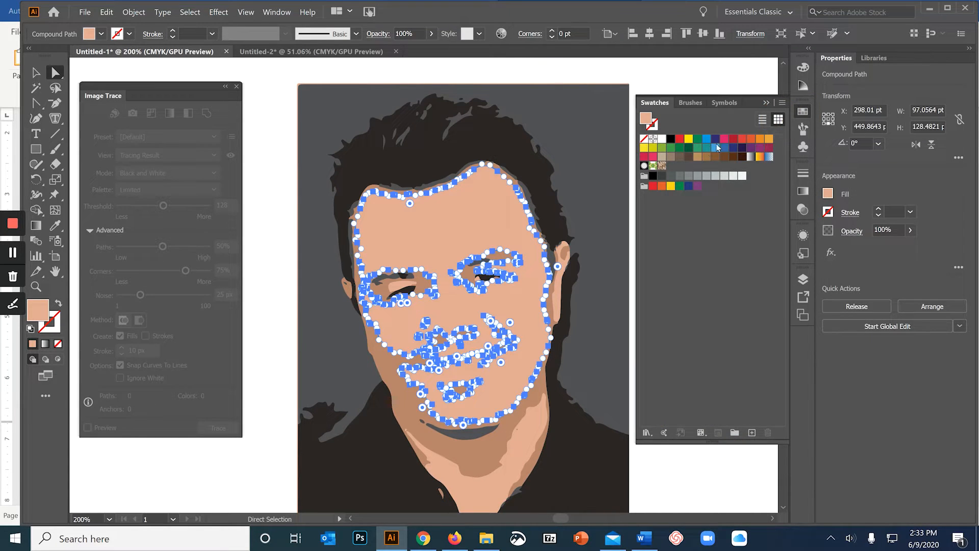
left_click(706, 148)
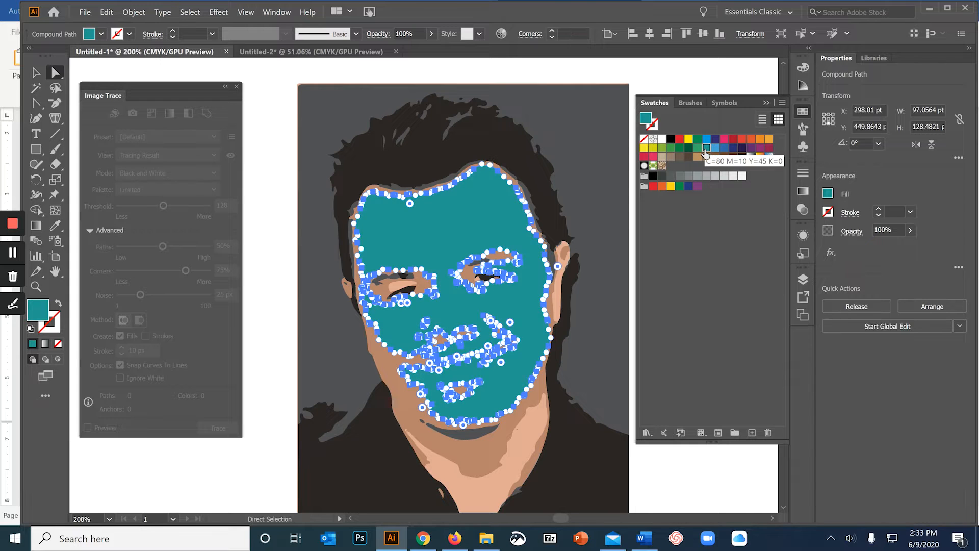
- Fill the light skin-tone shape at the neck with the orange-red swatch and deselect it
left_click(490, 497)
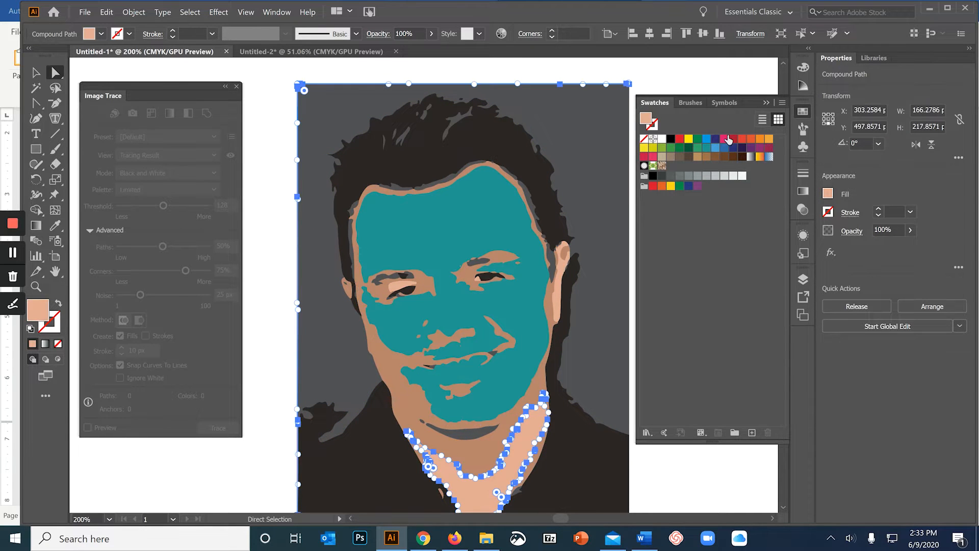
left_click(742, 138)
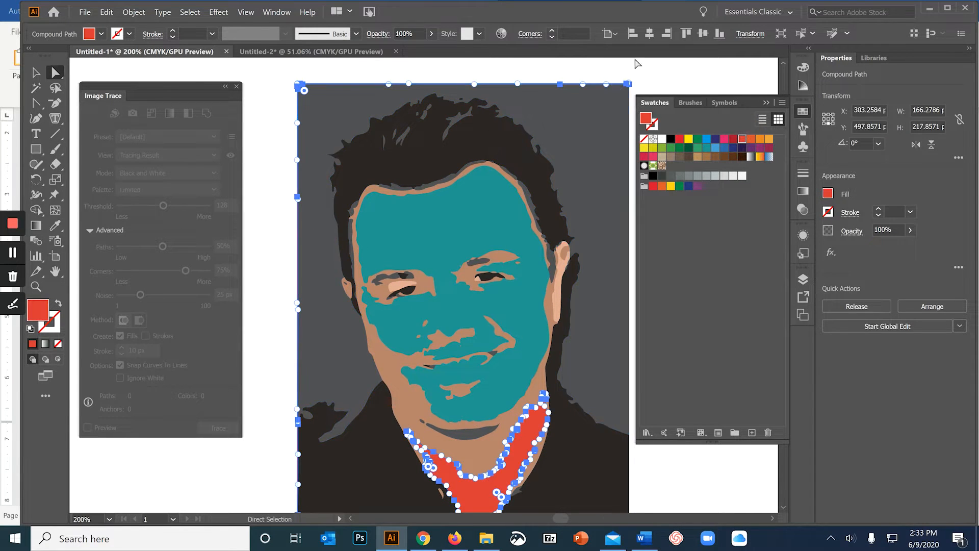
left_click(673, 73)
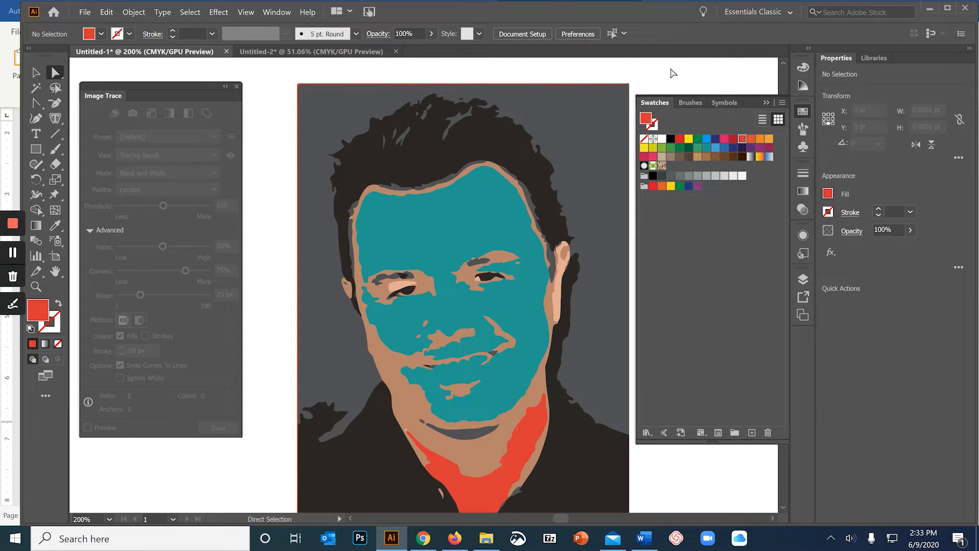
- Select the whole expanded portrait and make it a Live Paint group with the Live Paint Bucket, using the pink swatch on the jacket
left_click(36, 72)
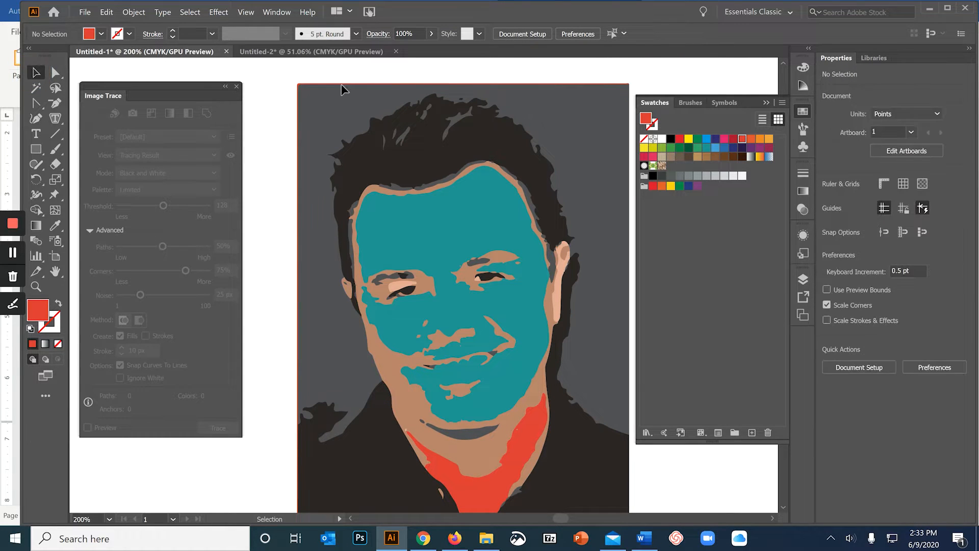
left_click(304, 97)
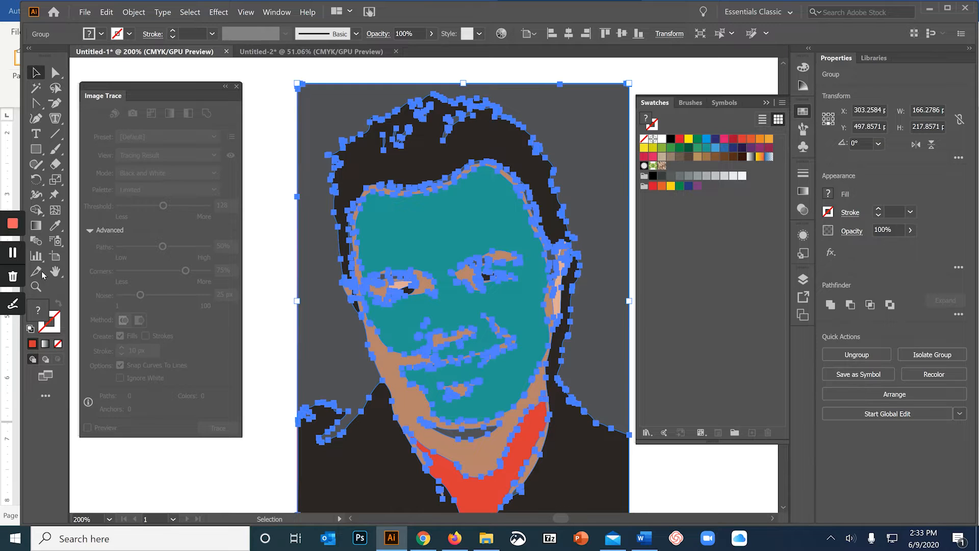
left_click(37, 212)
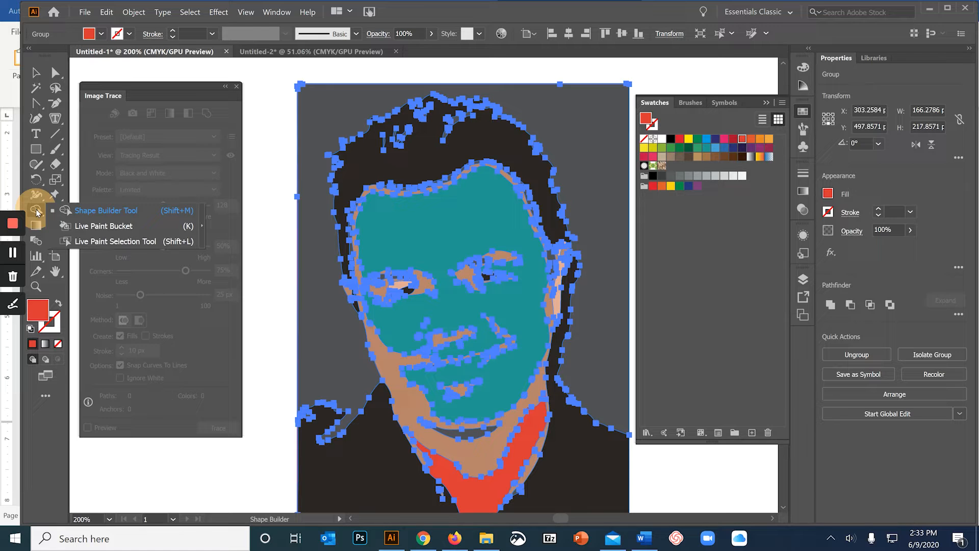
left_click(76, 225)
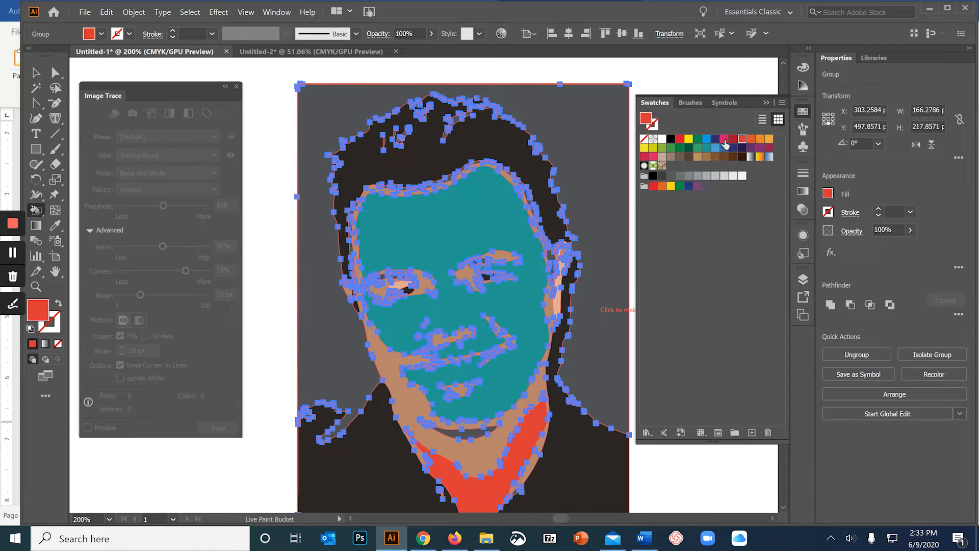
left_click(724, 141)
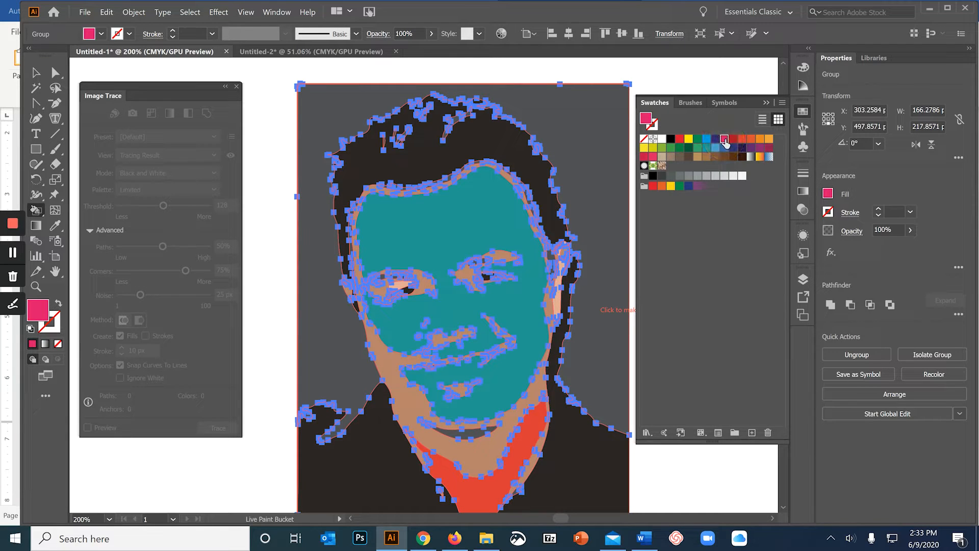
left_click(576, 478)
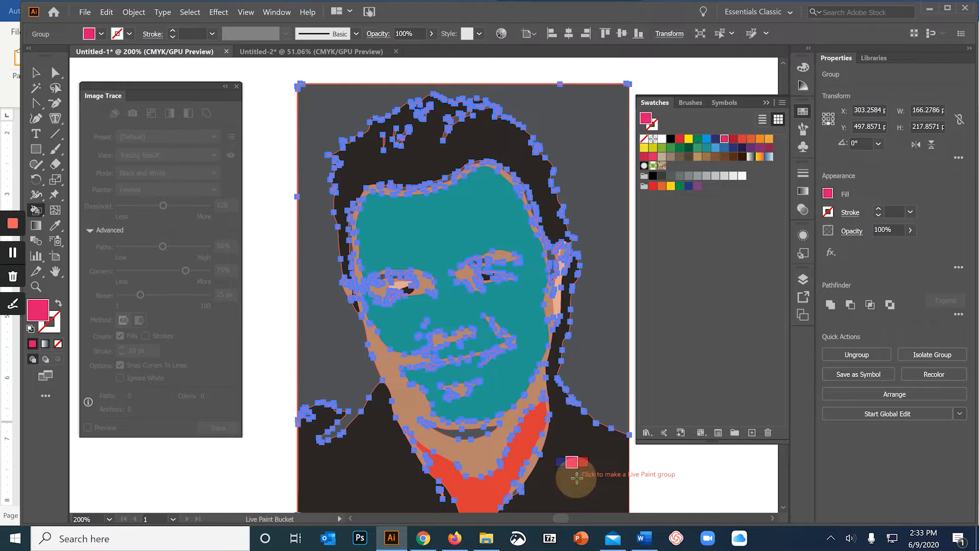
- Live paint the dark hair shape with the pink swatch and the jacket's left half with the orange swatch
left_click(361, 163)
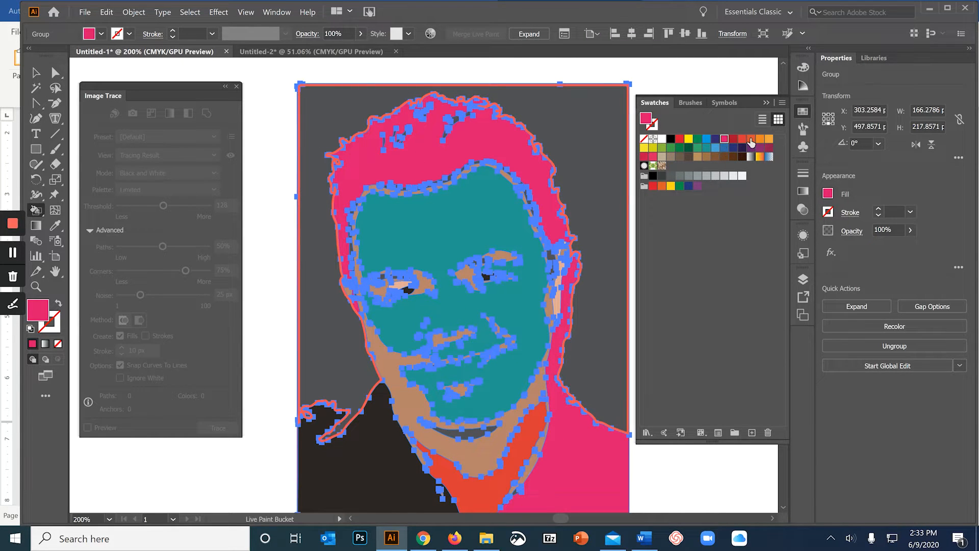
left_click(750, 140)
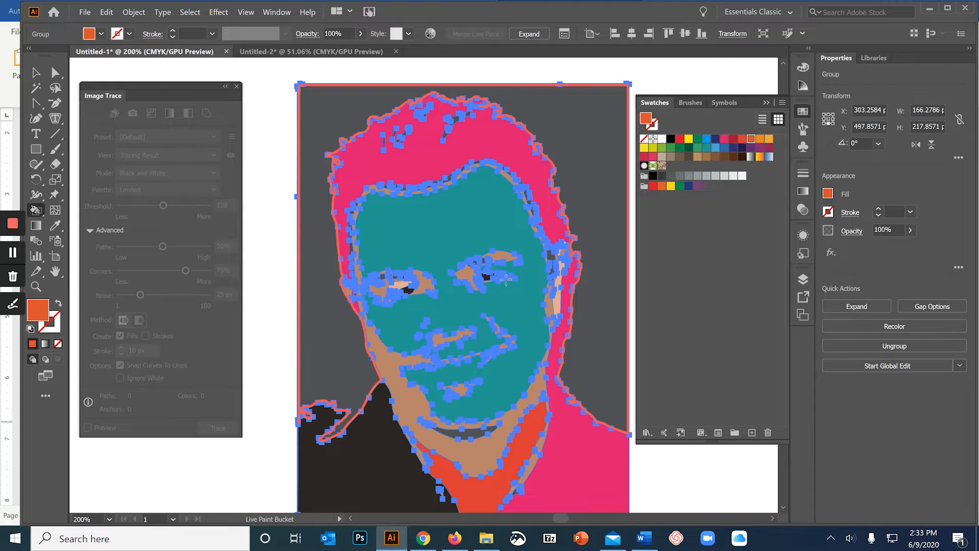
left_click(344, 473)
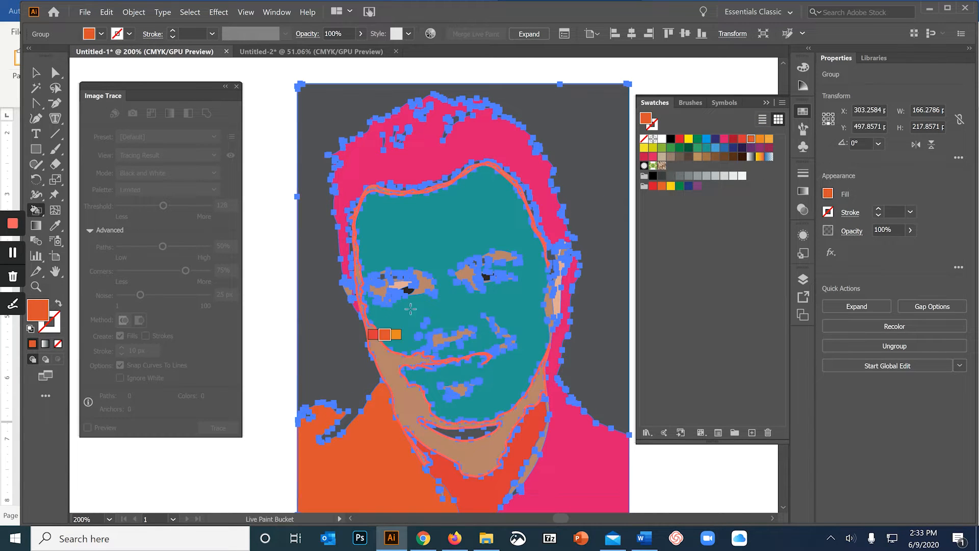
- Live paint the gray shape of the right-hand eyebrow and the dark shapes in both eyes with the light orange swatch
scroll(462, 286, "up", 3)
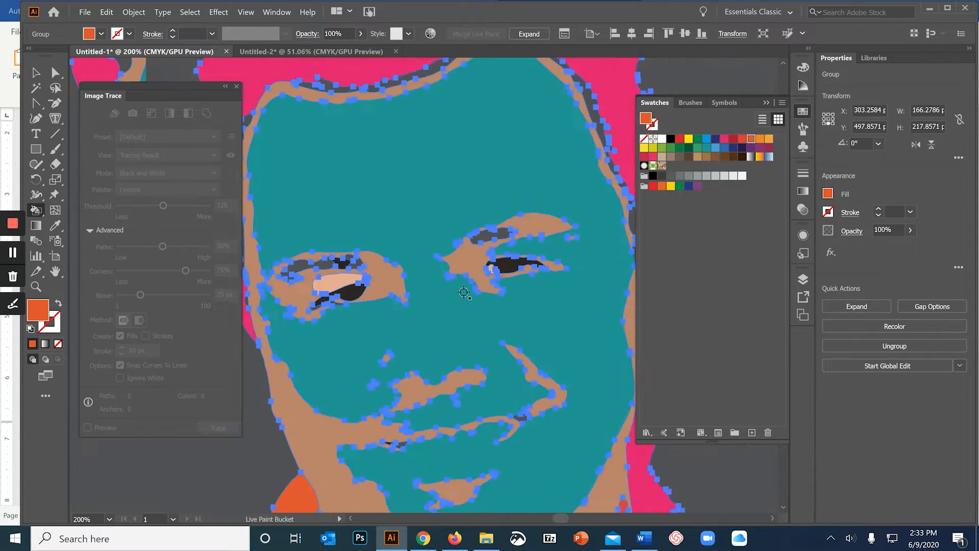
left_click(768, 139)
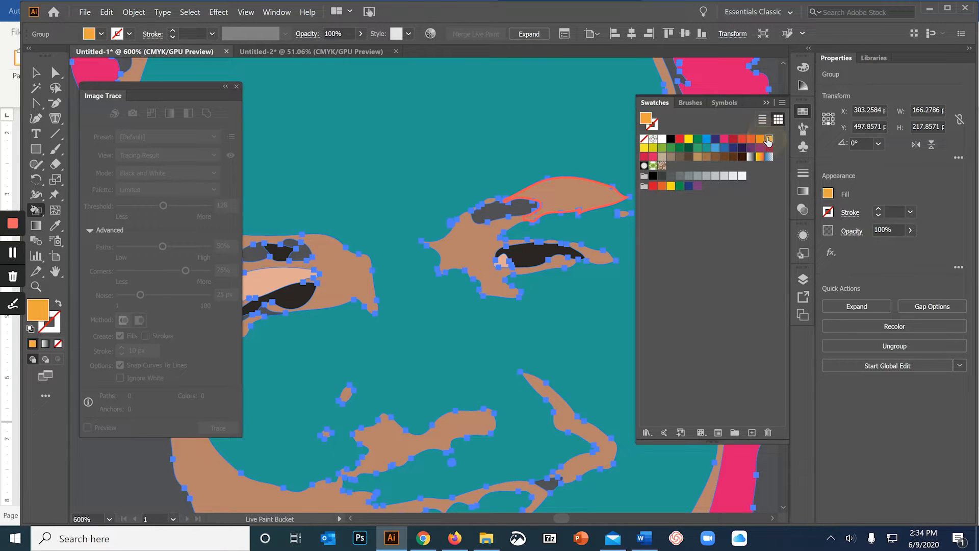
left_click(497, 214)
left_click(538, 253)
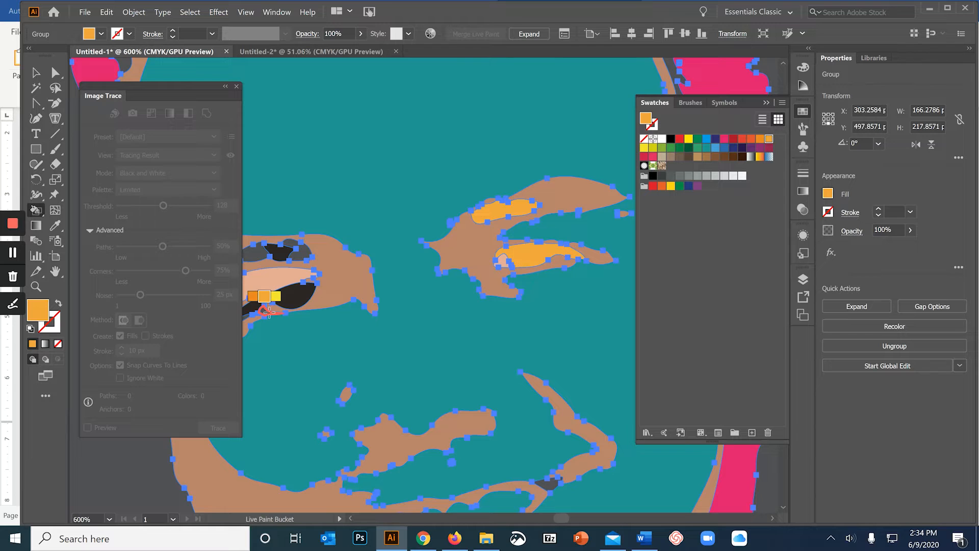
left_click(291, 296)
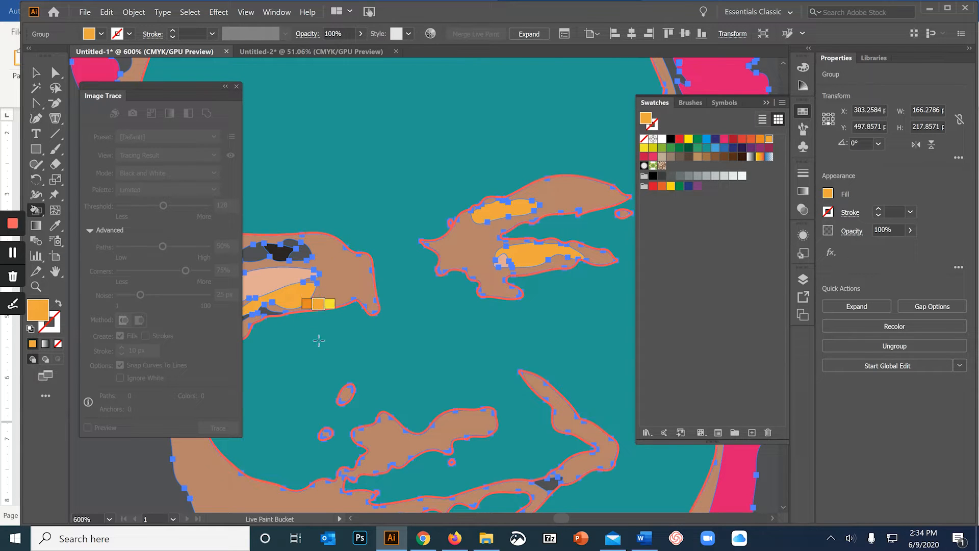
- Fill the gray and black shapes above the left-hand eye with the same light orange
left_click_drag(312, 343, 462, 286)
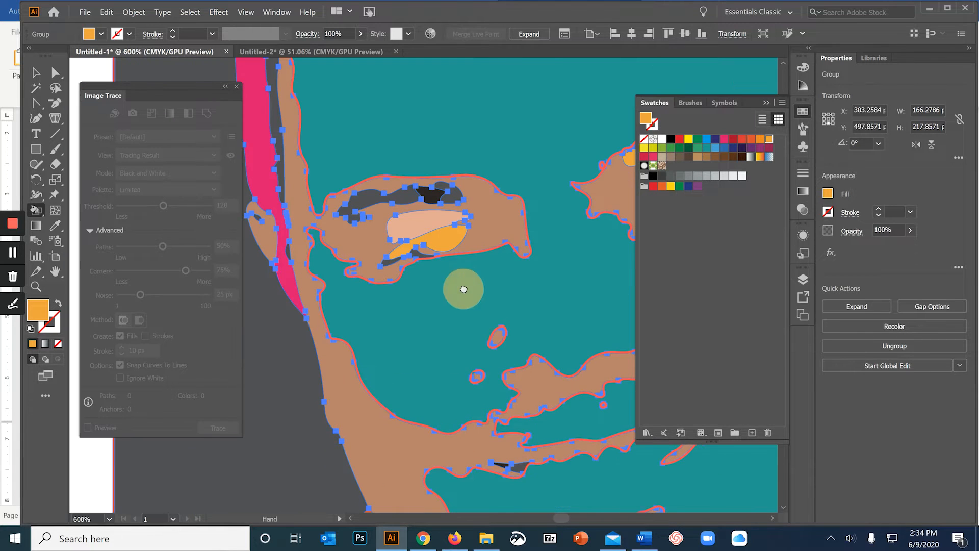
left_click(362, 204)
left_click(431, 195)
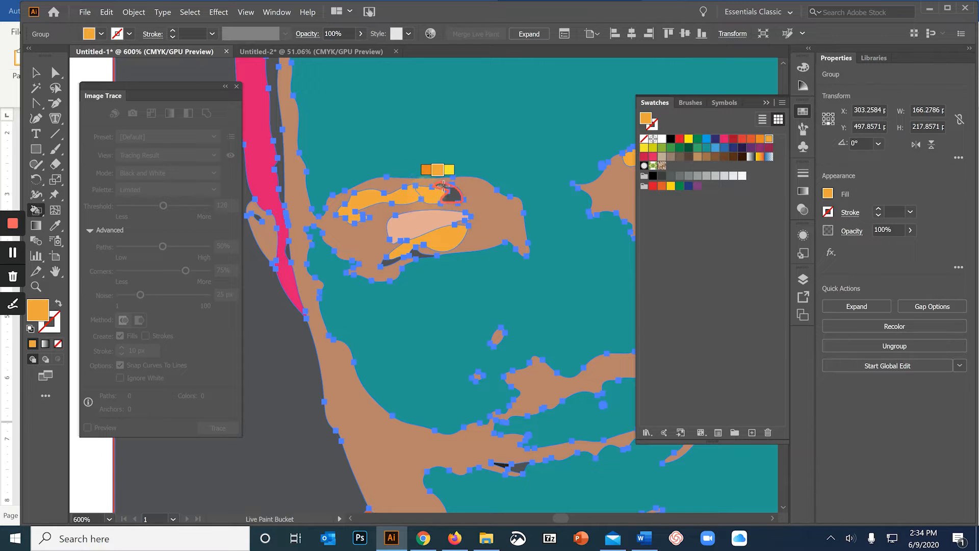
left_click(444, 190)
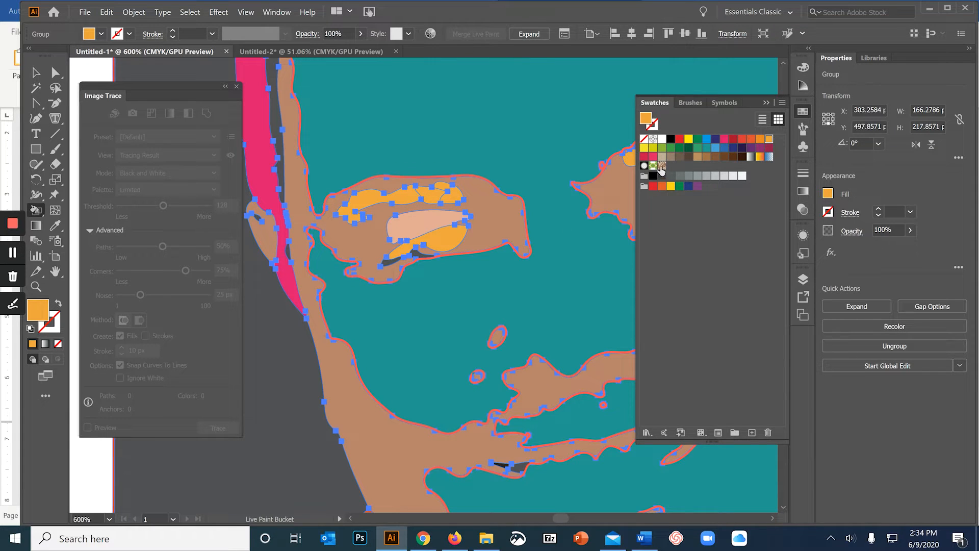
- Try the brown ornamental pattern swatch on the large teal face shape and pick the green pattern swatch
left_click(661, 166)
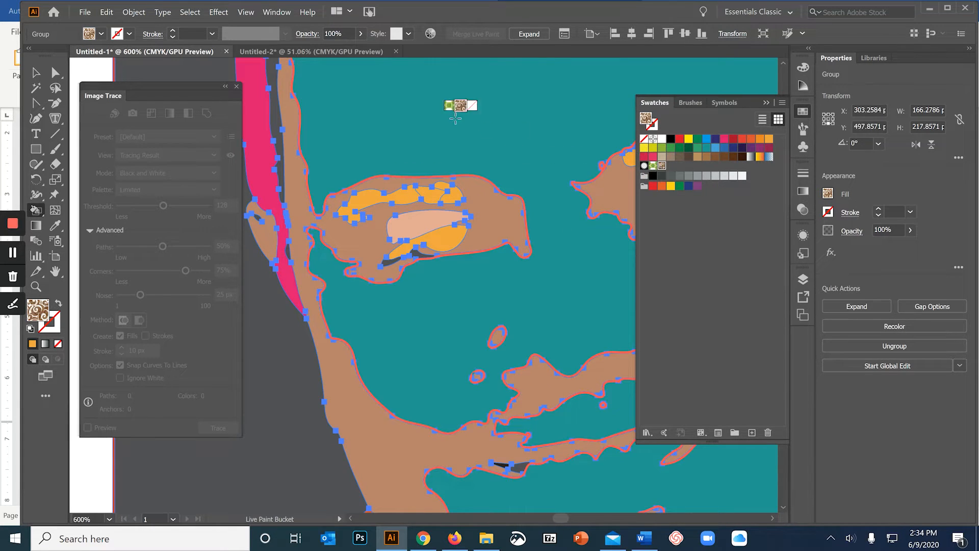
left_click(455, 117)
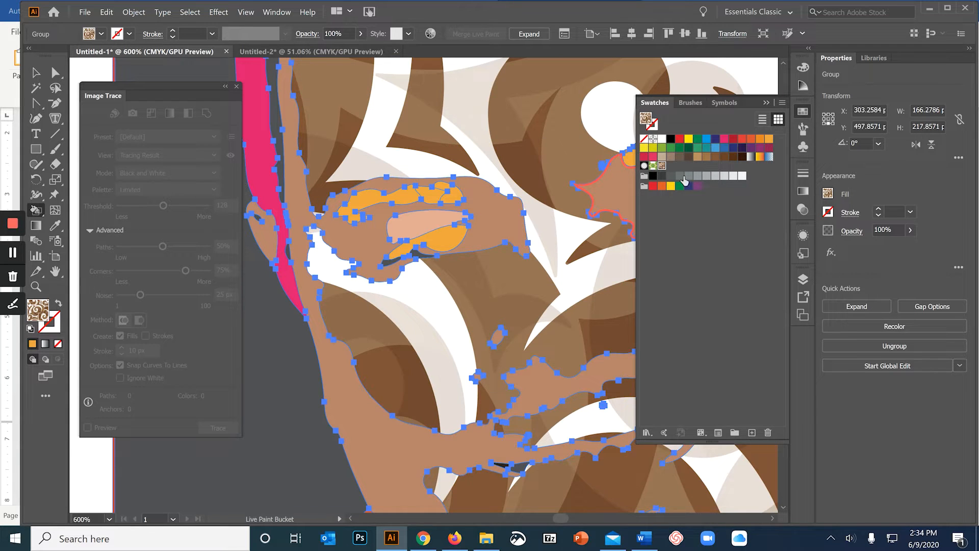
left_click(652, 165)
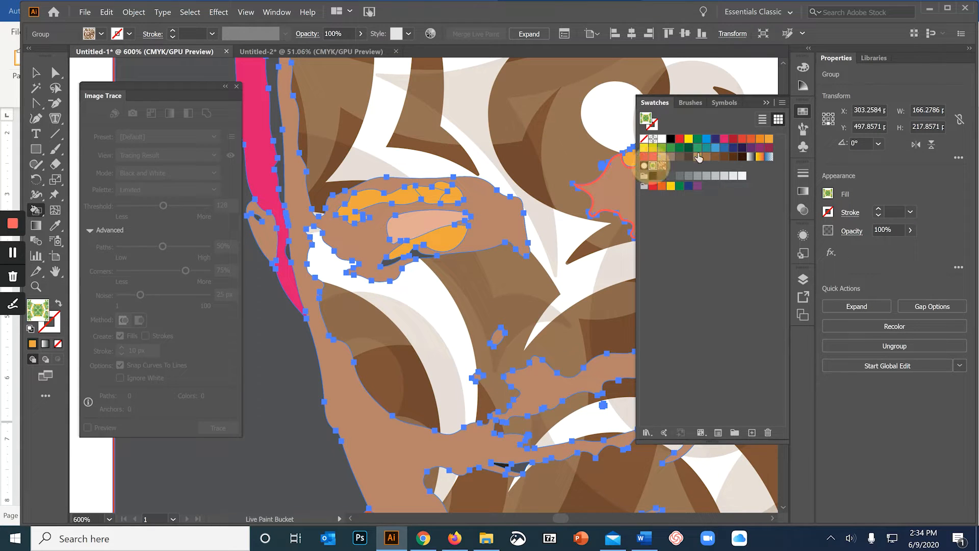
- Open the Basic Graphics_Dots pattern library and fill the large face shape and the brown shape around the left-hand eye with 6 dpi 30%
left_click(782, 103)
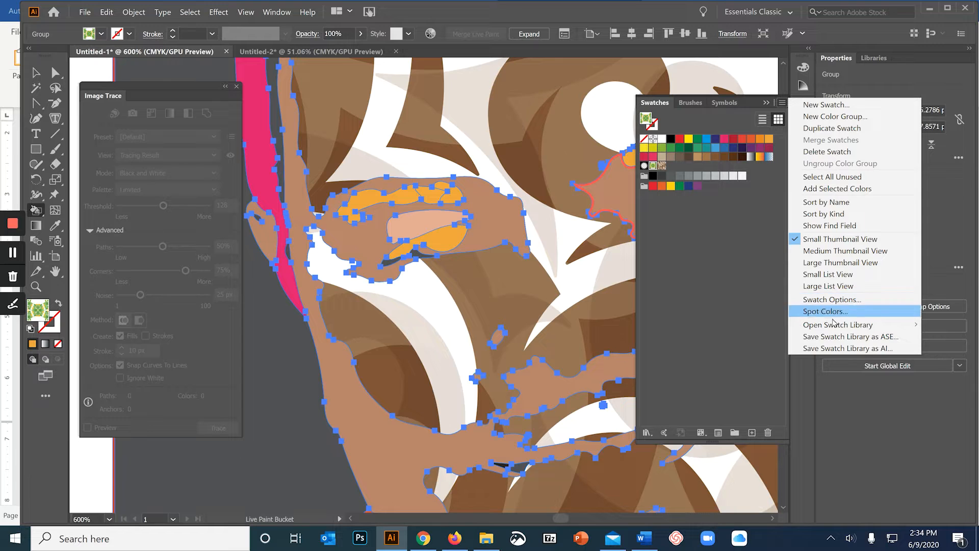
mouse_move(834, 324)
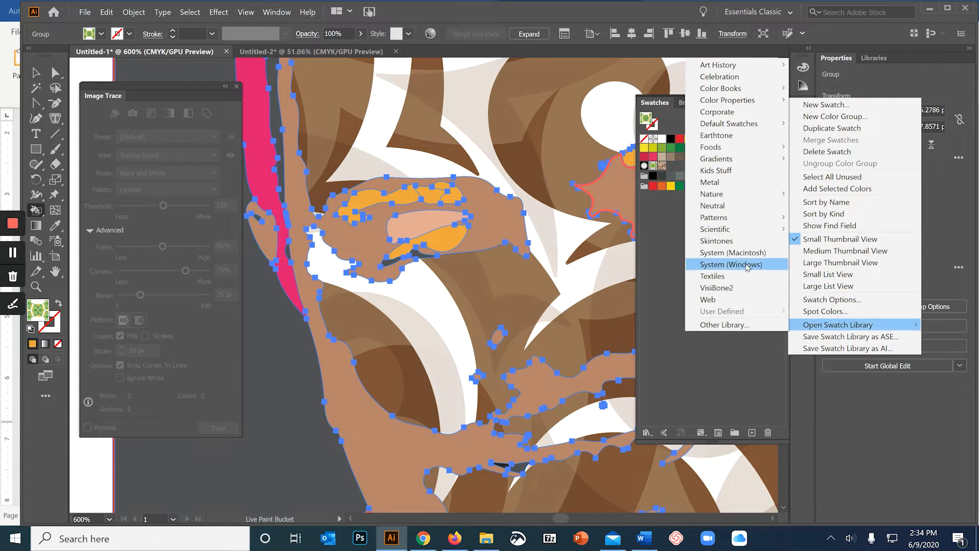
mouse_move(743, 219)
mouse_move(817, 222)
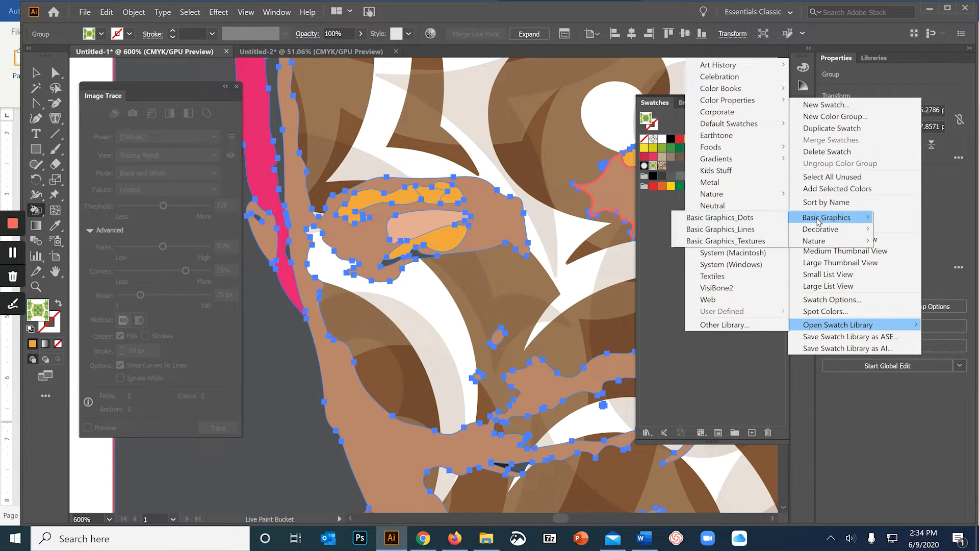
left_click(728, 224)
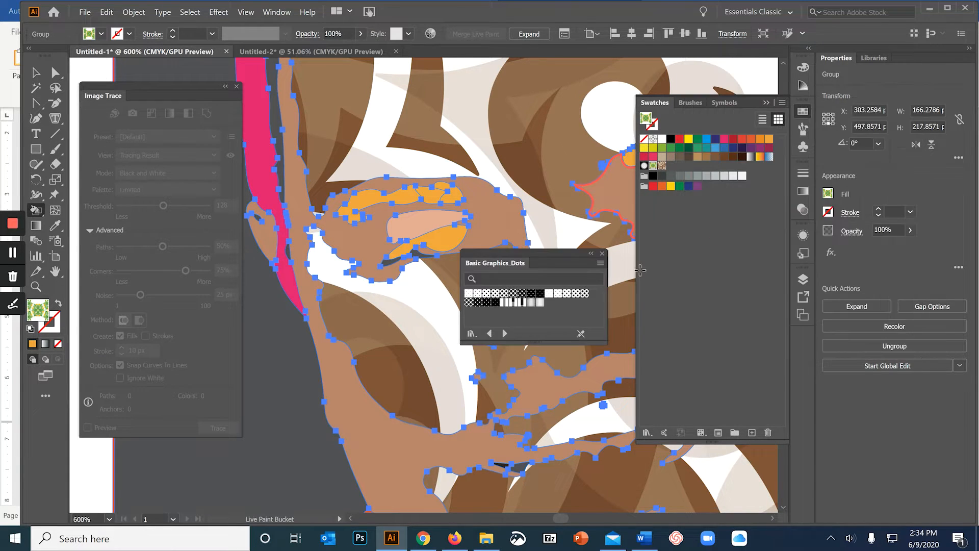
left_click(566, 293)
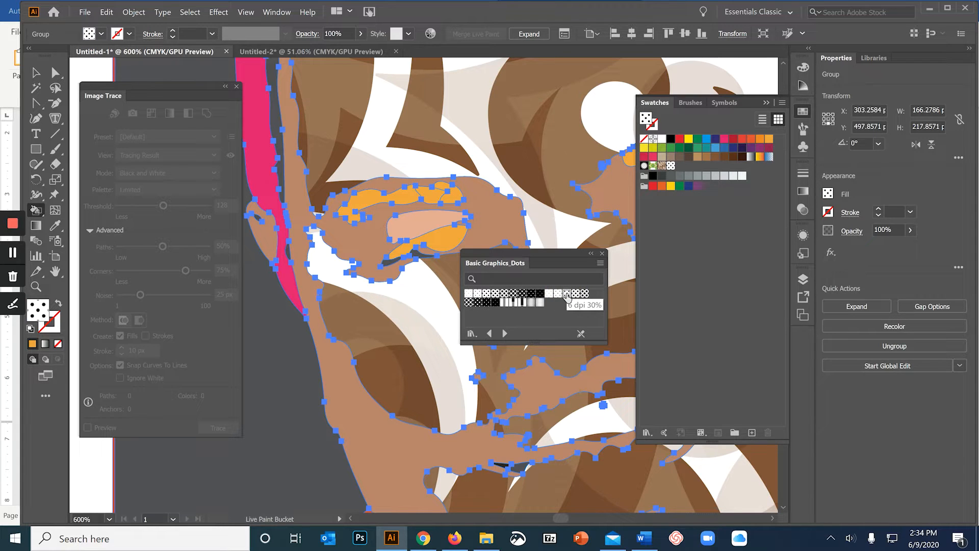
left_click(464, 105)
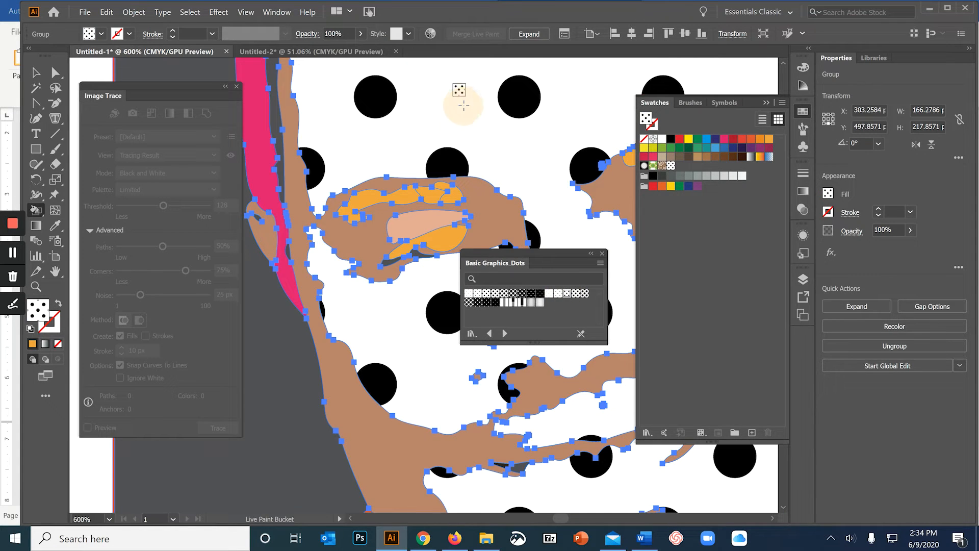
left_click(372, 246)
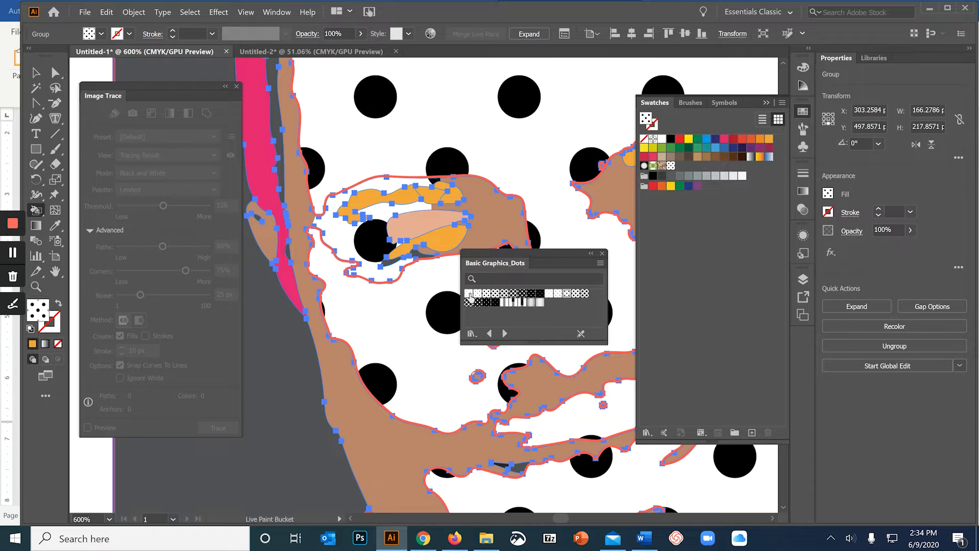
- Try several other dot patterns from the library on the brown shape along the cheek and jaw
left_click(468, 293)
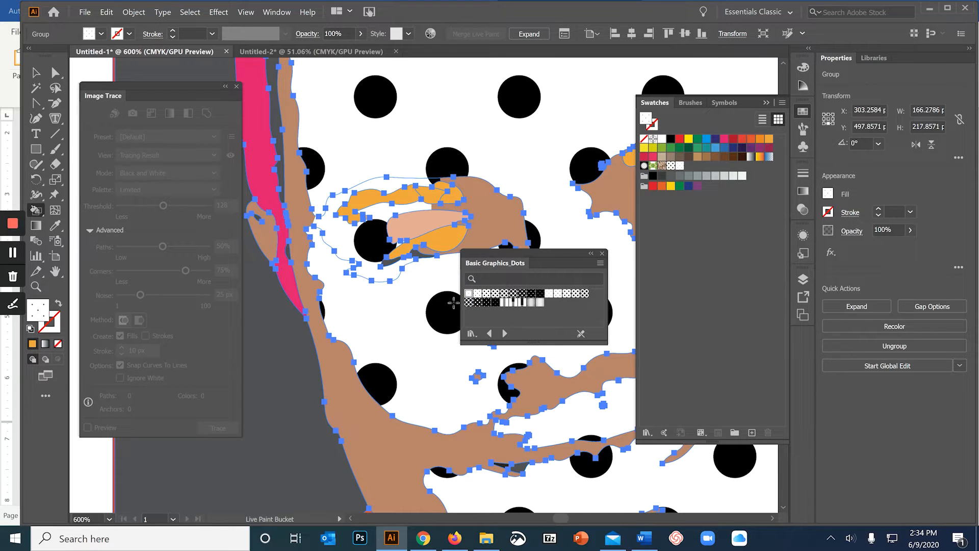
left_click(361, 441)
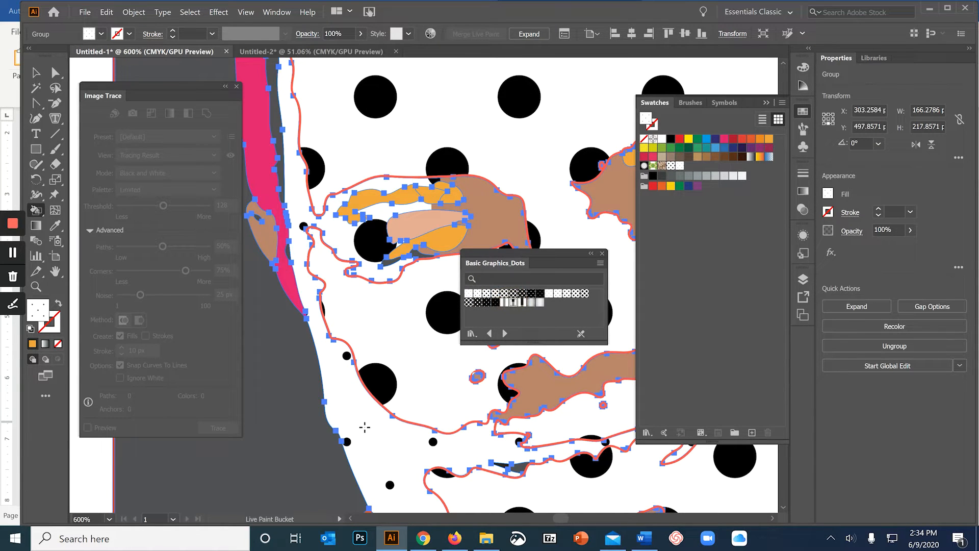
left_click(365, 427)
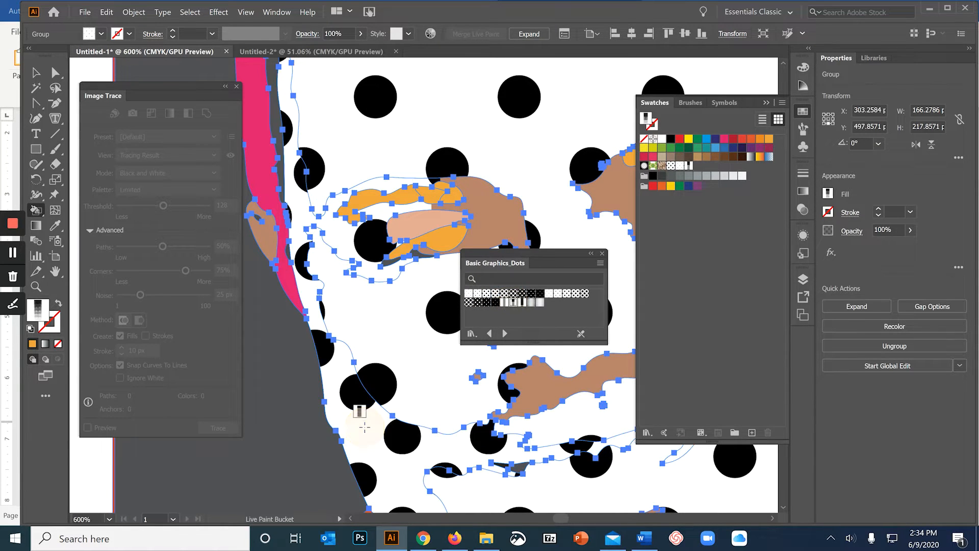
left_click(576, 299)
left_click(346, 423)
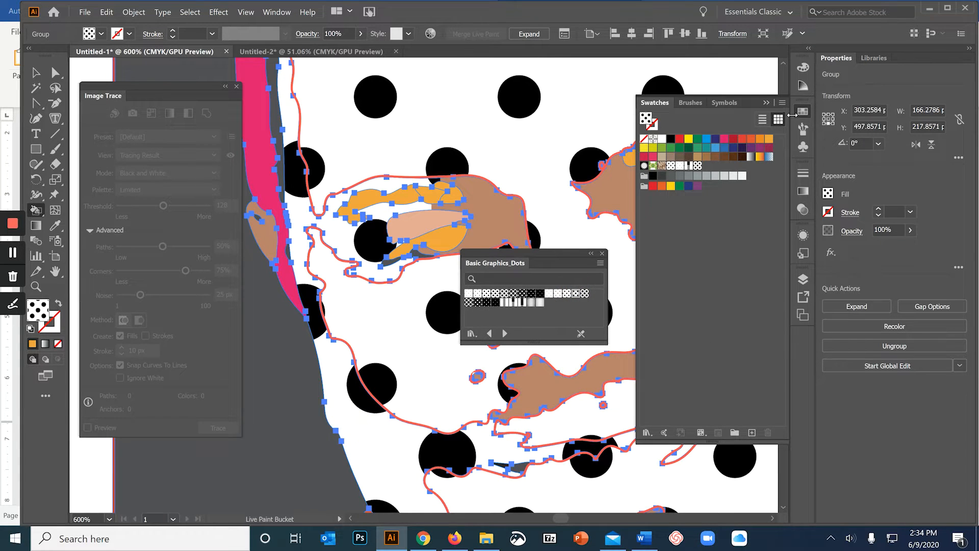
- Open the Basic Graphics_Lines pattern library, fill the cheek and jaw shape with a horizontal stripe pattern, and move the library off the artwork
left_click(782, 103)
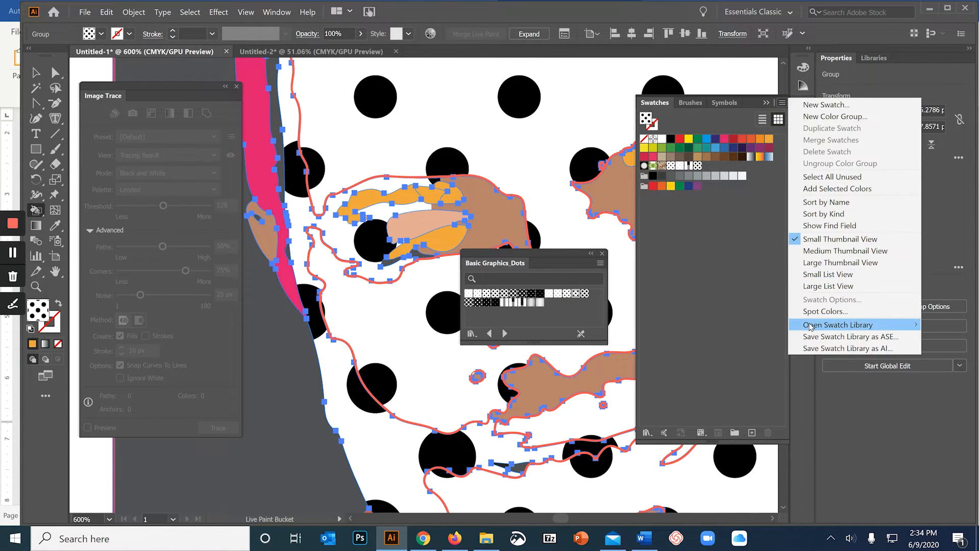
mouse_move(809, 325)
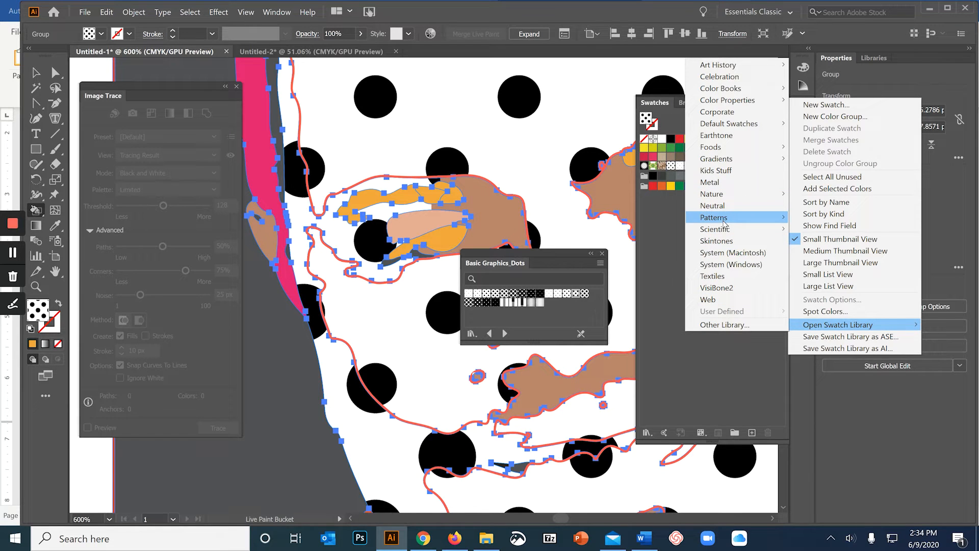
mouse_move(725, 218)
mouse_move(826, 217)
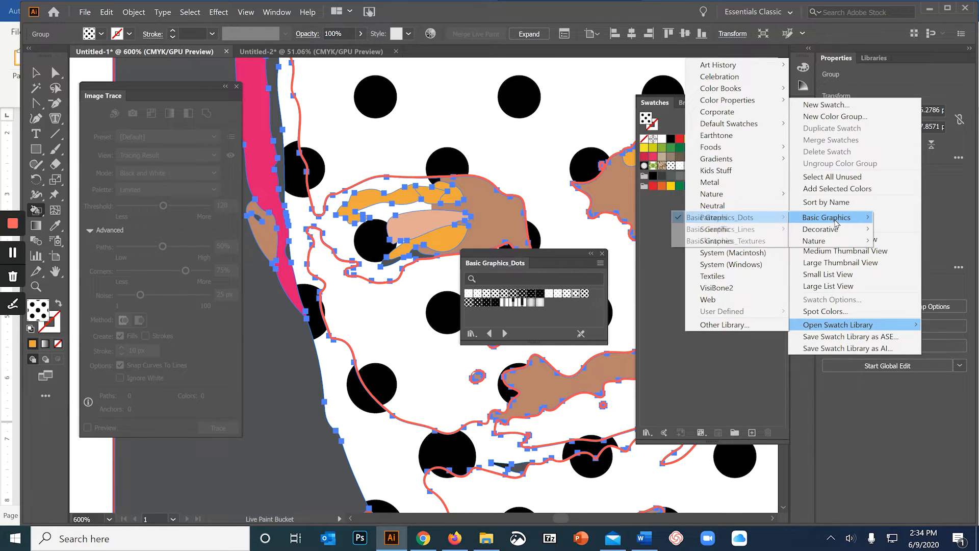
left_click(757, 234)
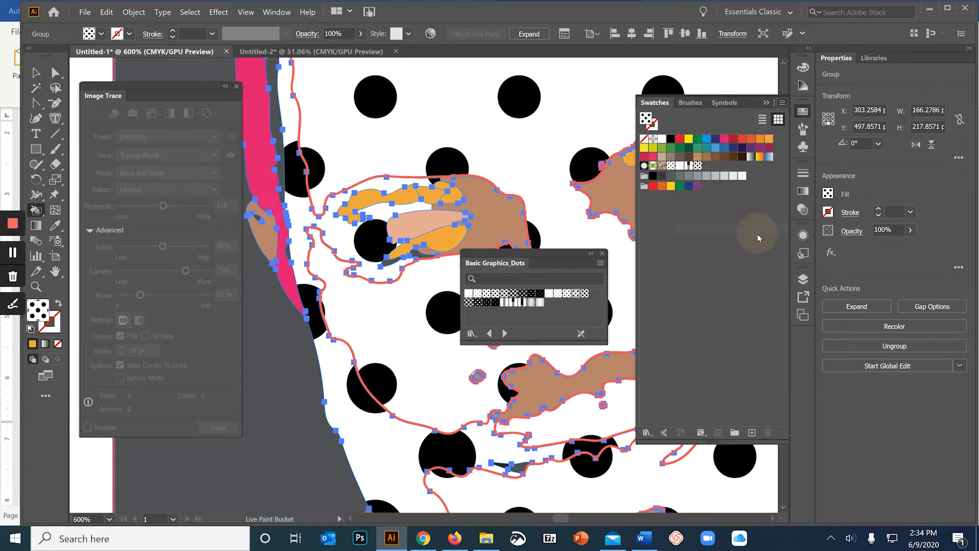
left_click(366, 411)
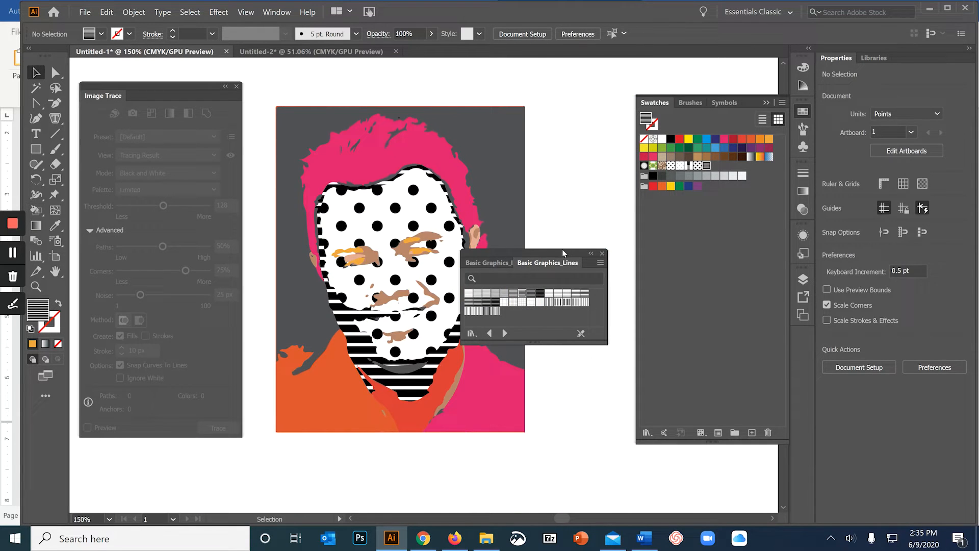
left_click_drag(562, 249, 747, 219)
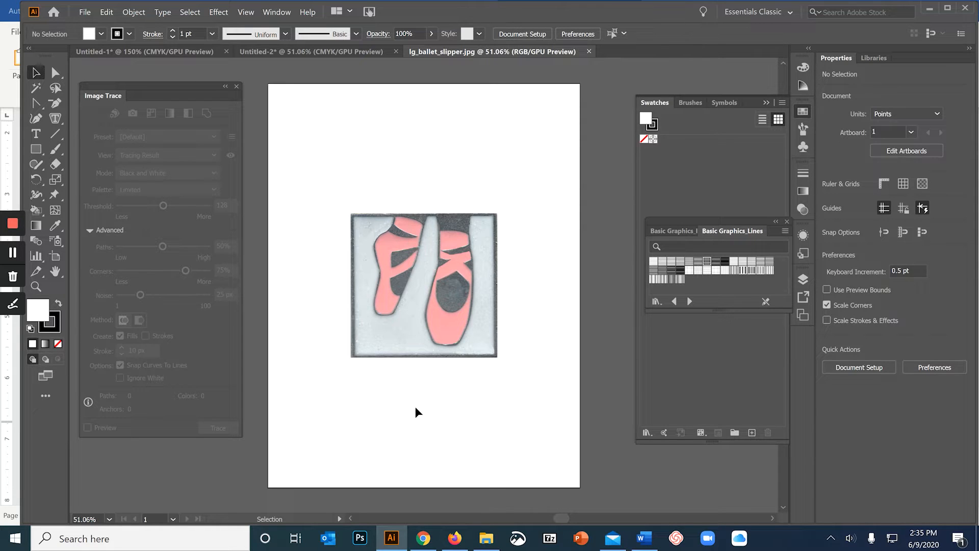
- Select the placed ballet slipper image and run Image Trace on it with the default black and white settings
left_click(436, 322)
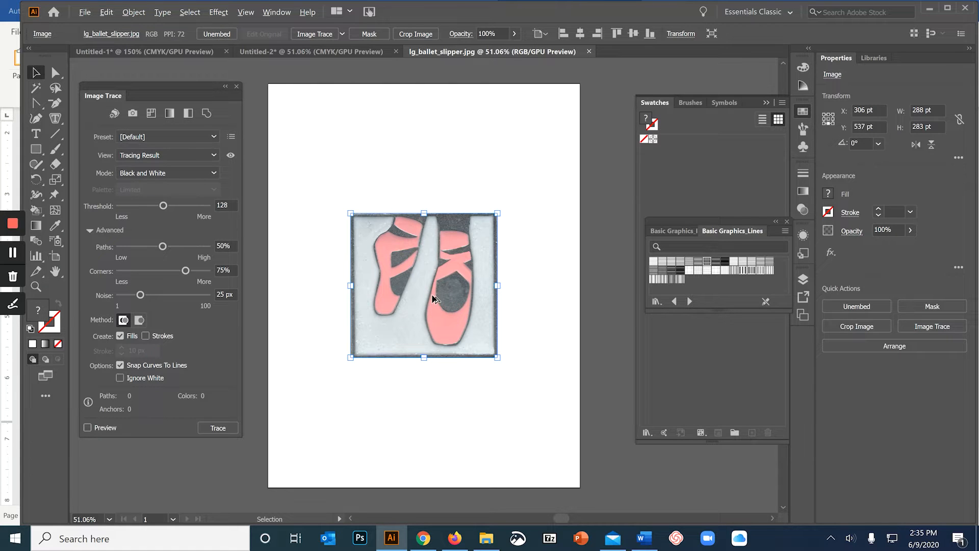
key("ctrl+1")
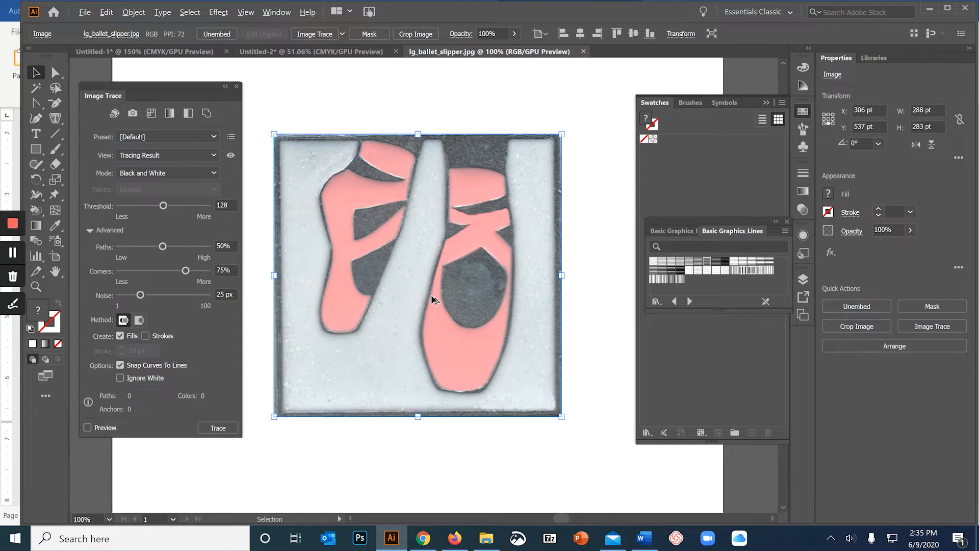
scroll(431, 300, "up", 4)
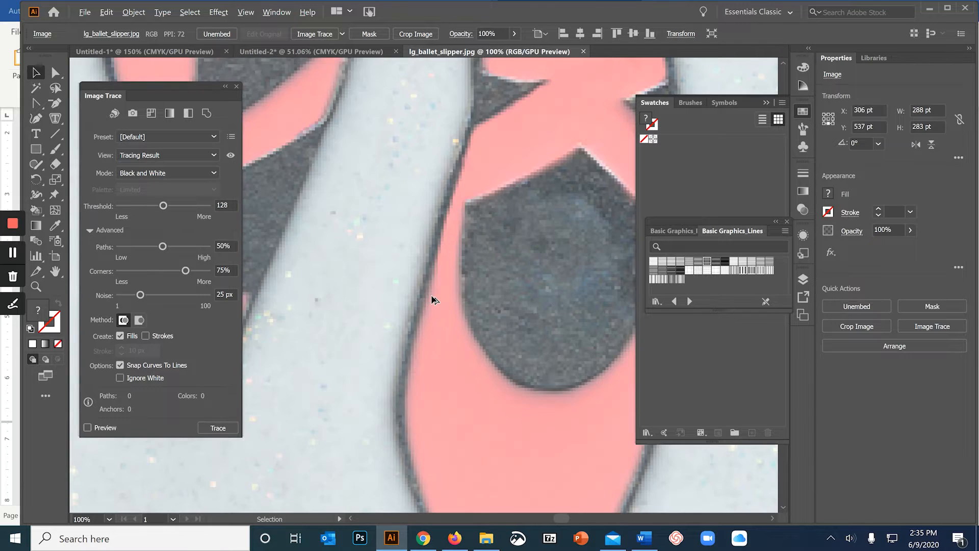
scroll(432, 299, "down", 6)
scroll(432, 300, "up", 2)
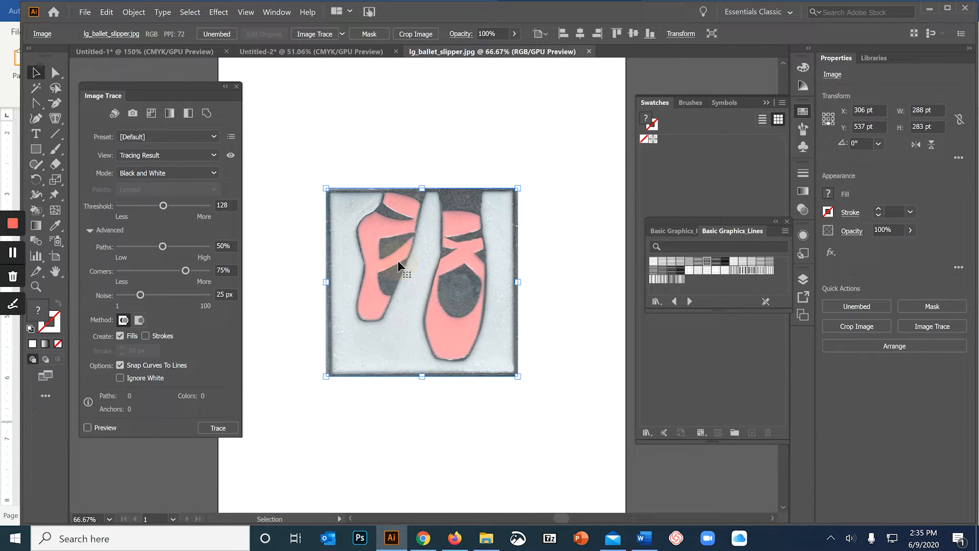
left_click(315, 33)
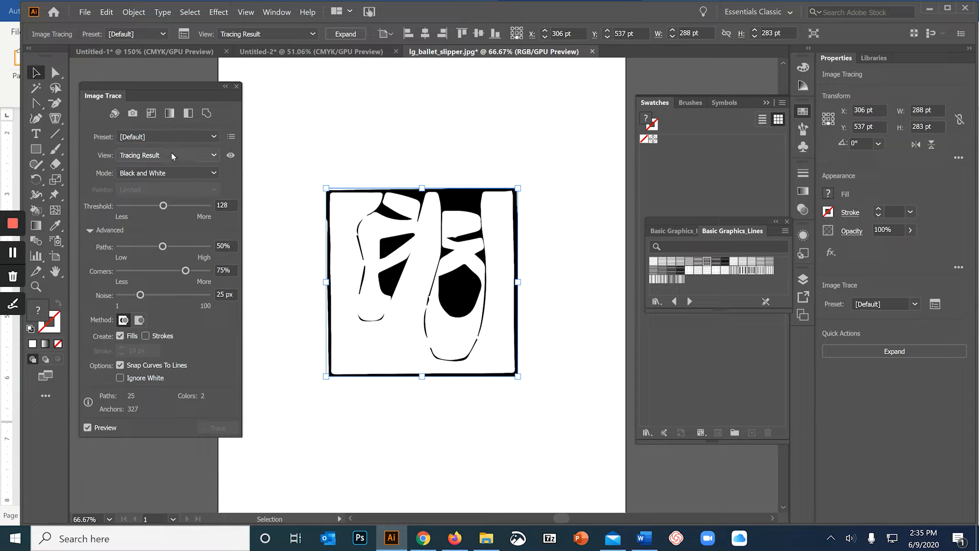
- Apply the 3 Colors preset to the ballet slipper trace and expand the tracing into editable paths
left_click(175, 135)
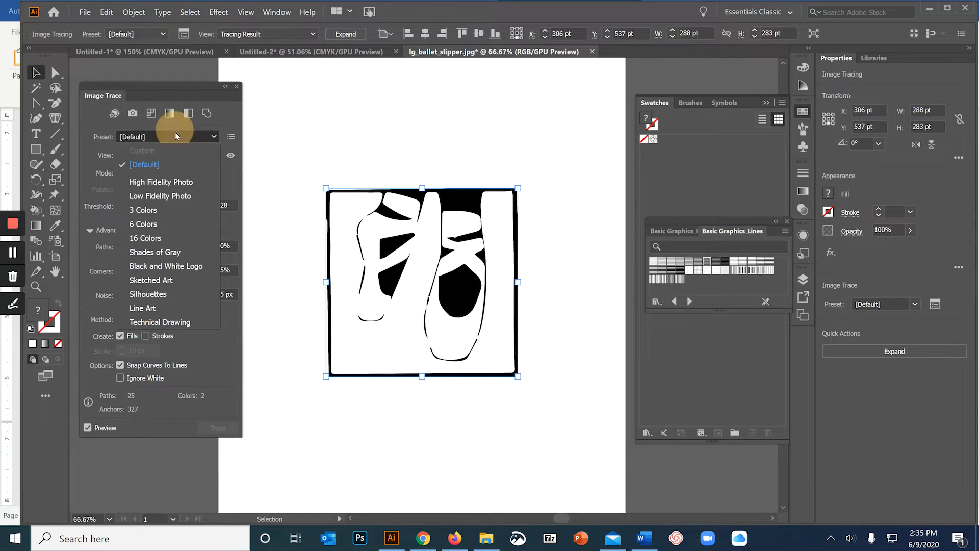
left_click(154, 206)
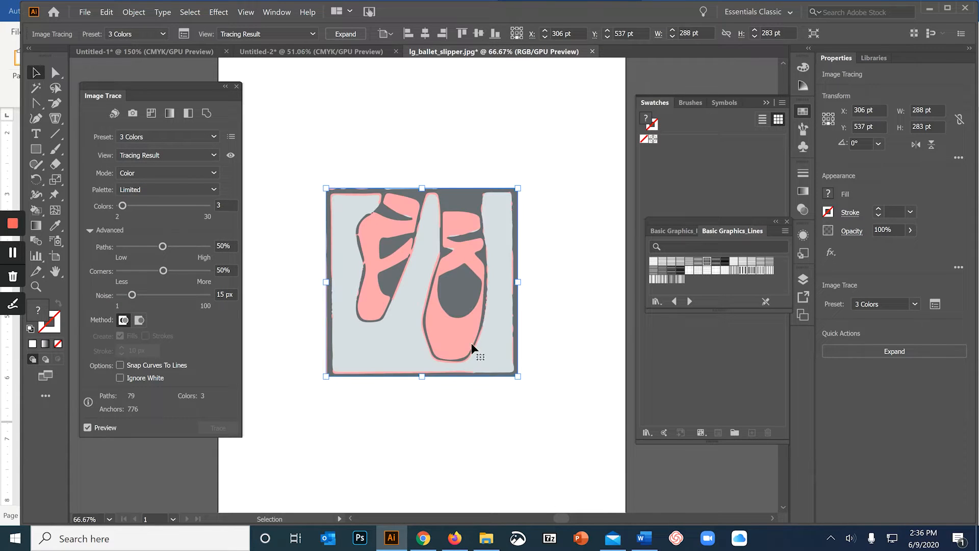
left_click(352, 35)
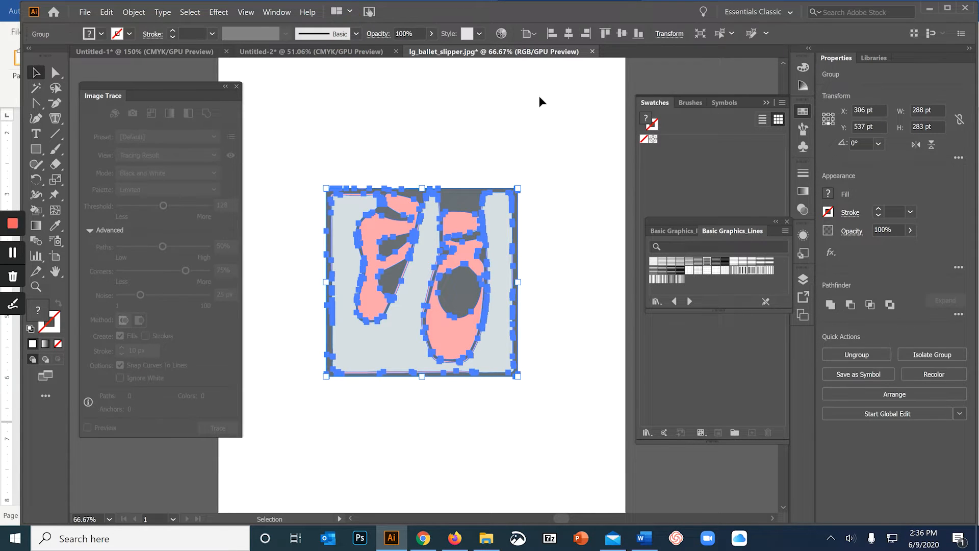
left_click(555, 134)
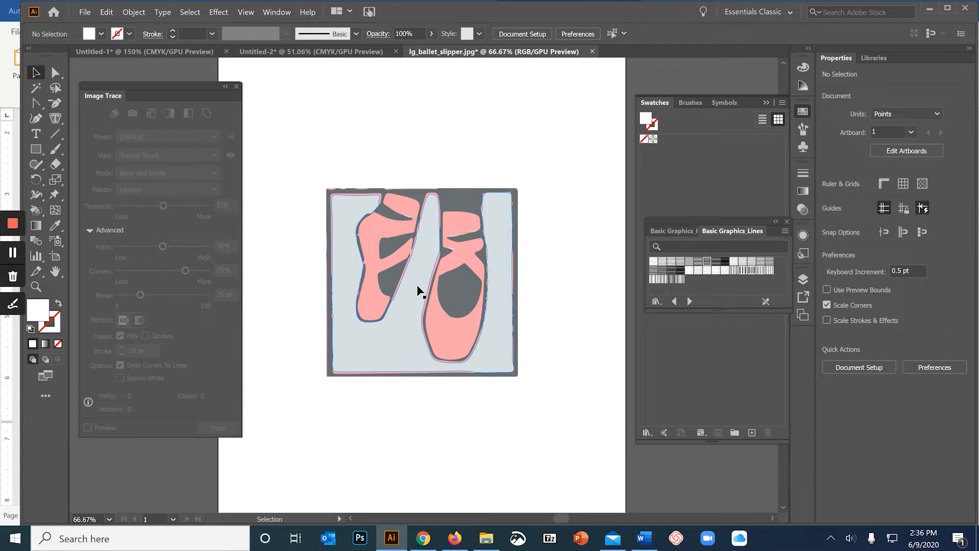
- Select the expanded slipper artwork and look through the paths inside its group in Layer 1
left_click(466, 197)
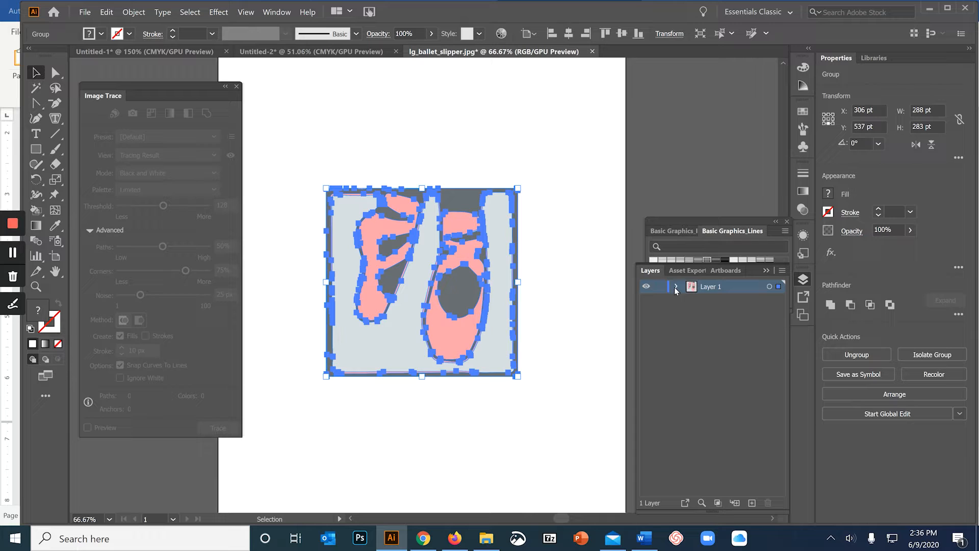
left_click(676, 287)
left_click(691, 299)
scroll(706, 347, "down", 2)
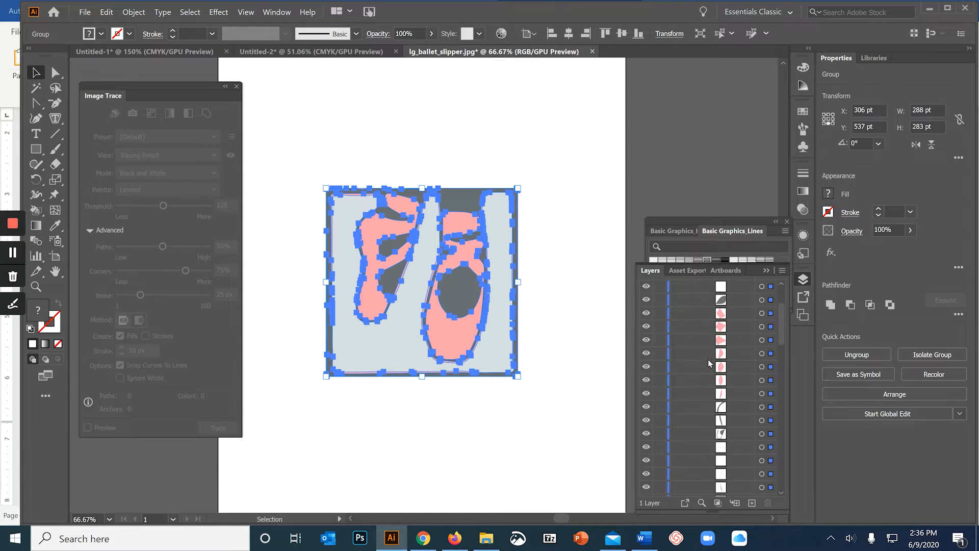
scroll(724, 421, "down", 5)
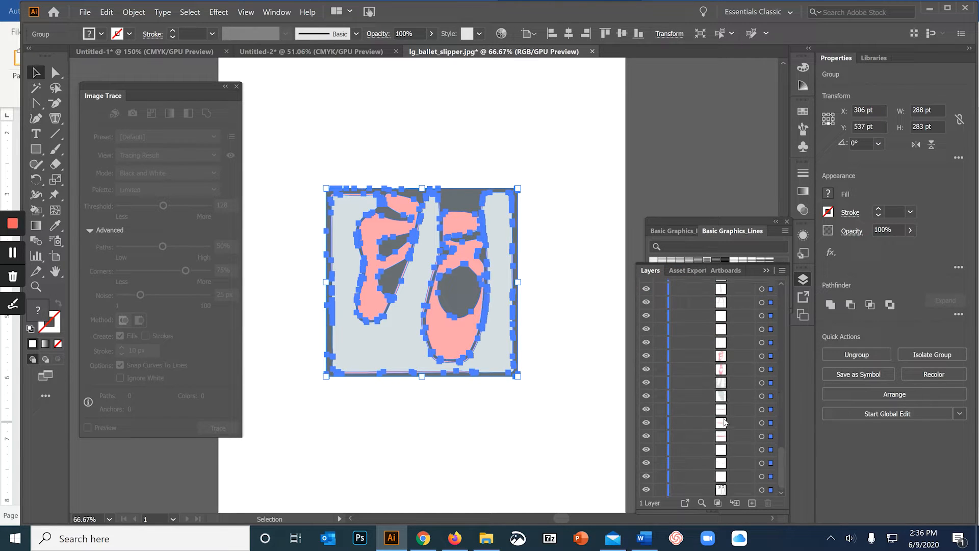
scroll(724, 421, "up", 7)
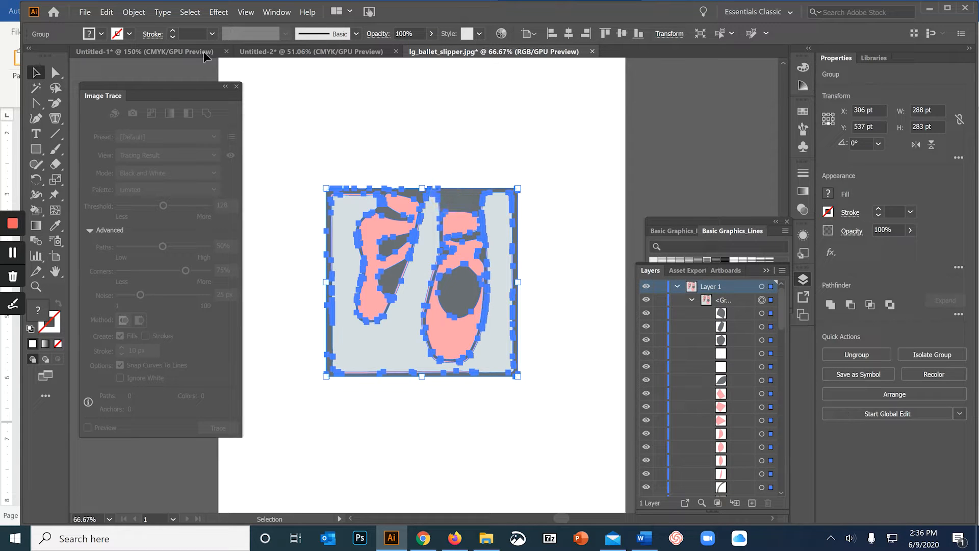
- Ungroup the expanded slipper artwork and deselect its paths
left_click(141, 14)
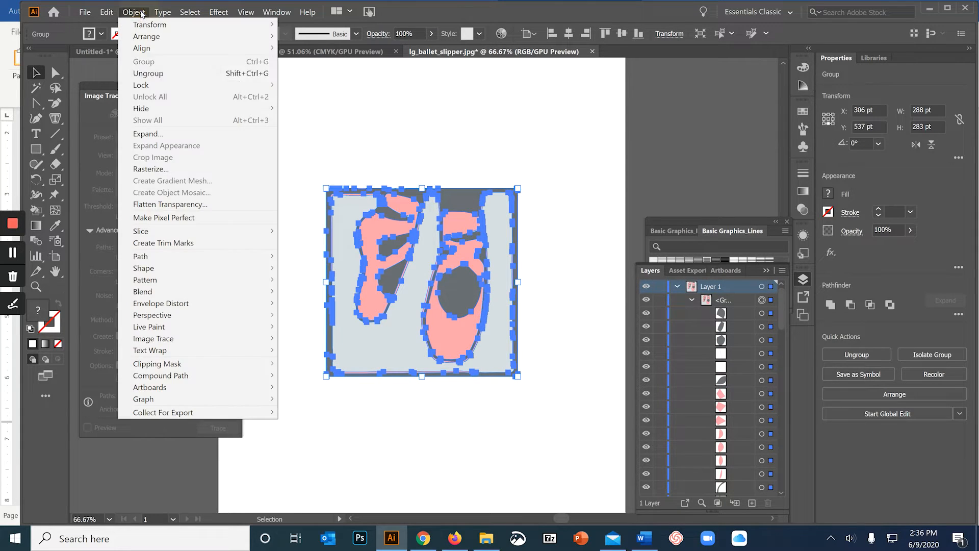
left_click(151, 72)
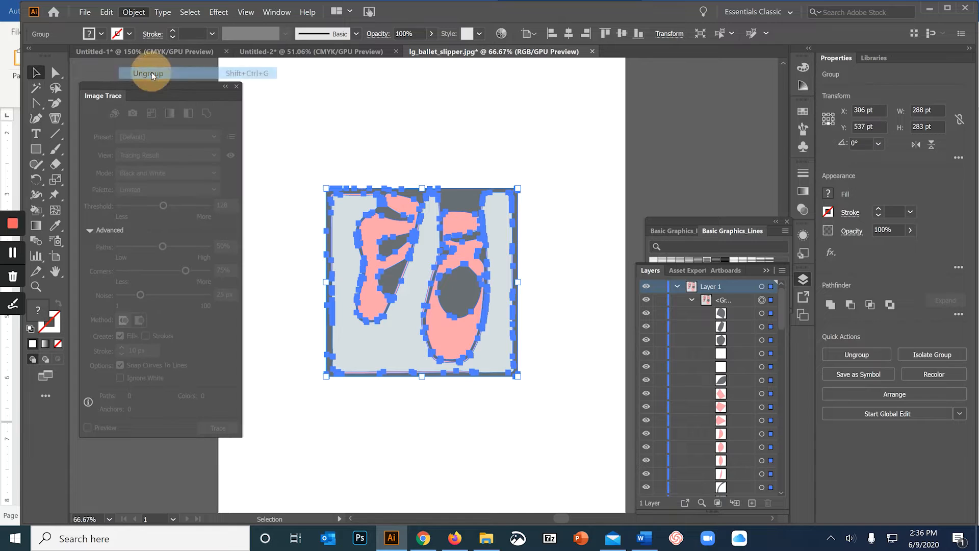
left_click(317, 101)
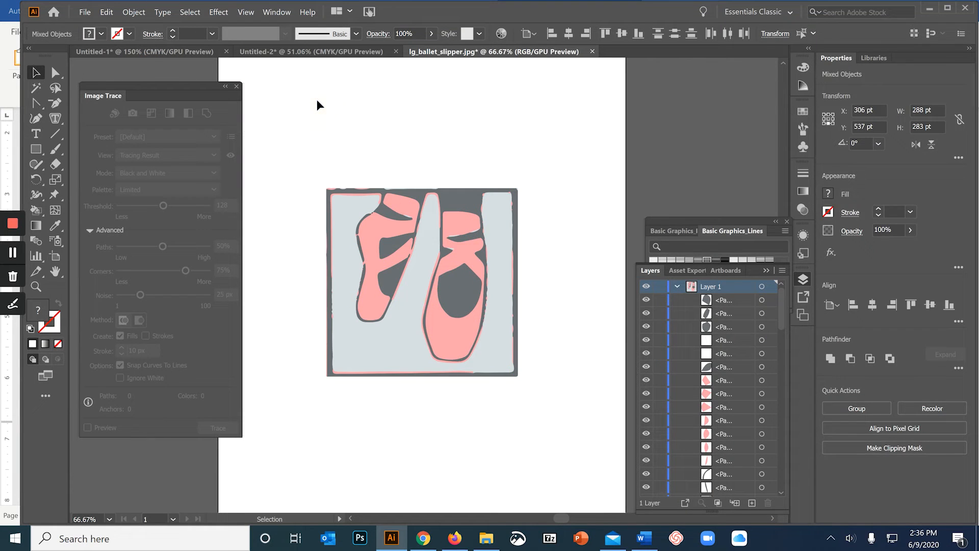
- Delete the light grey background shape and the thin pink strip along the frame's bottom edge
left_click(344, 226)
key("Delete")
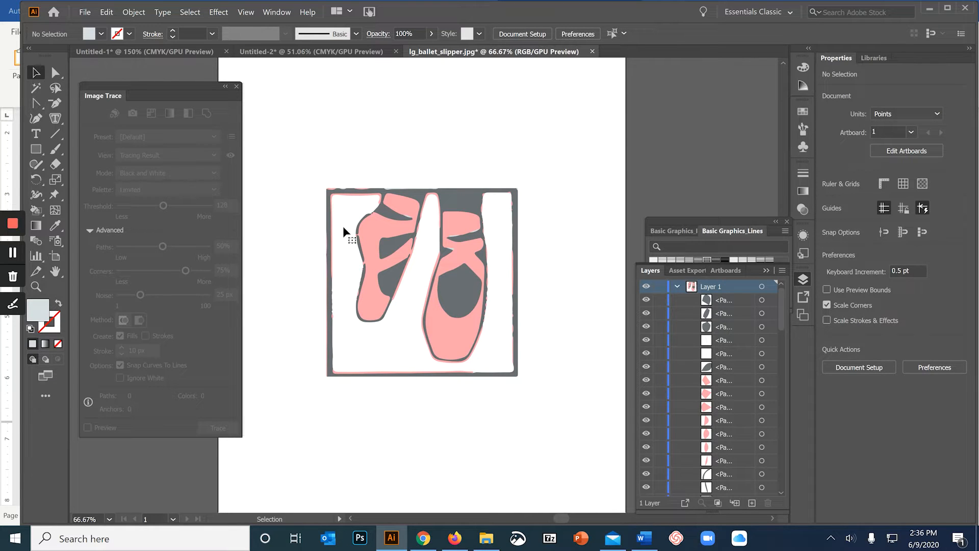
left_click(350, 377)
key("Delete")
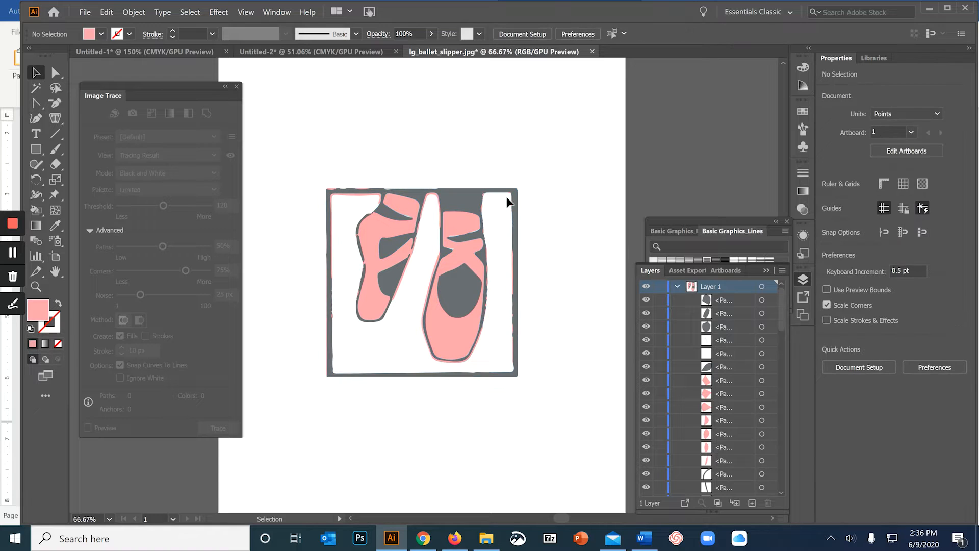
- Try deleting the dark grey frame around the slippers and undo the deletion
left_click(515, 348)
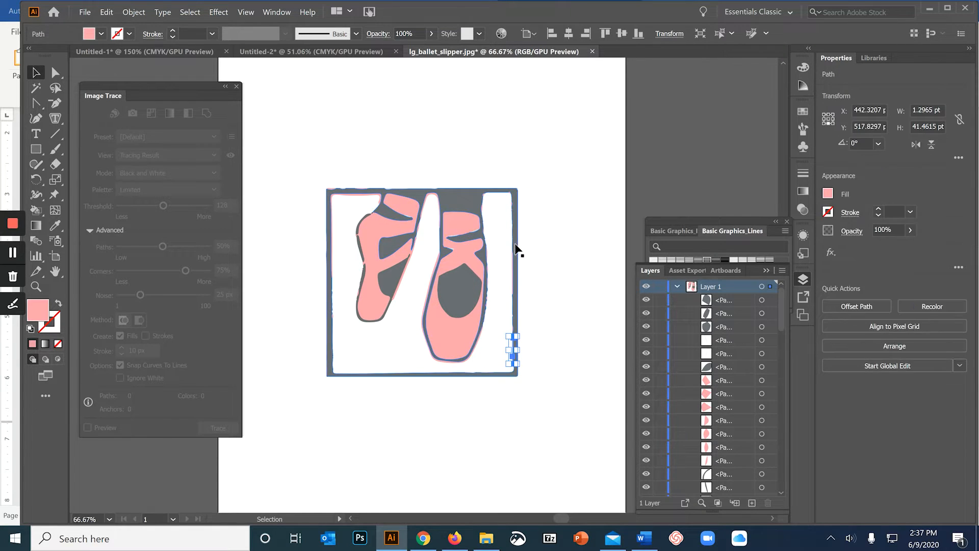
left_click(515, 247)
key("Delete")
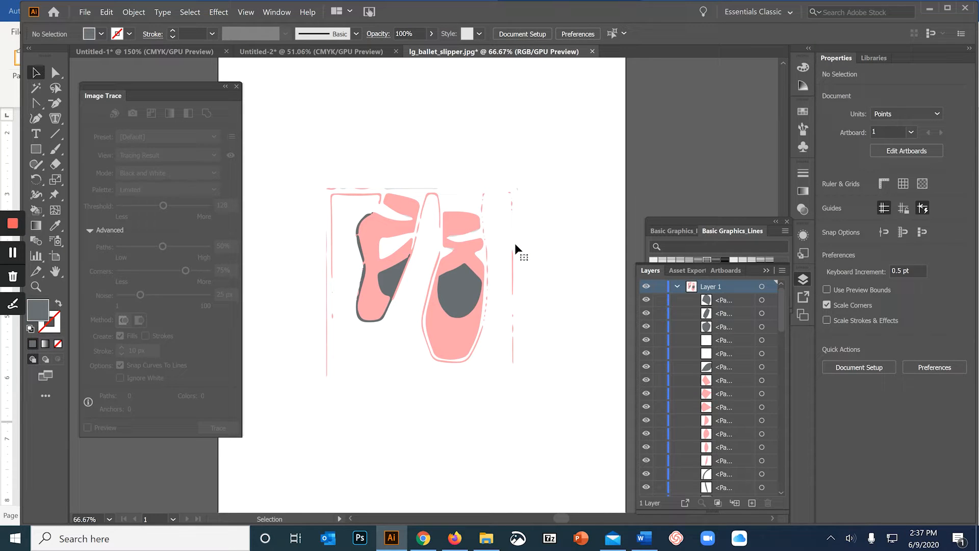
key("ctrl+z")
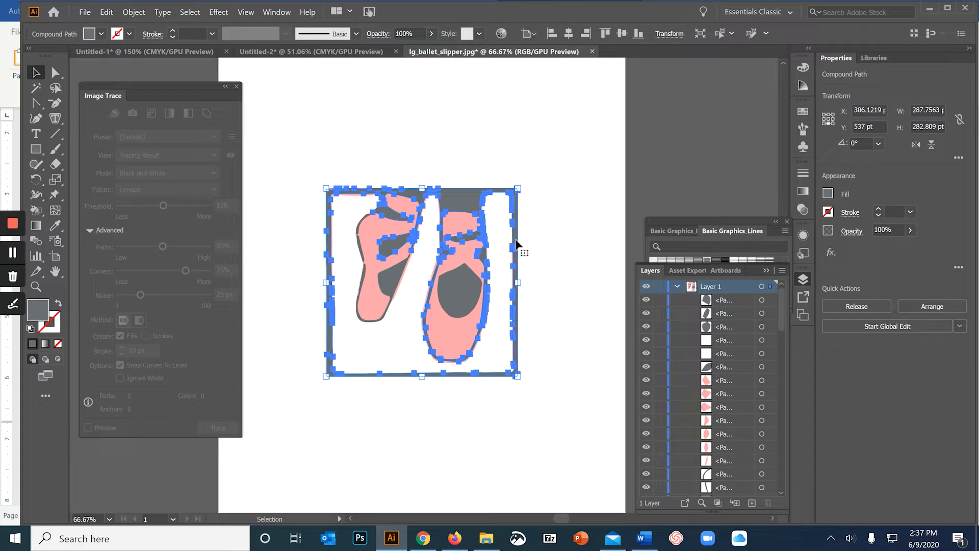
left_click(516, 146)
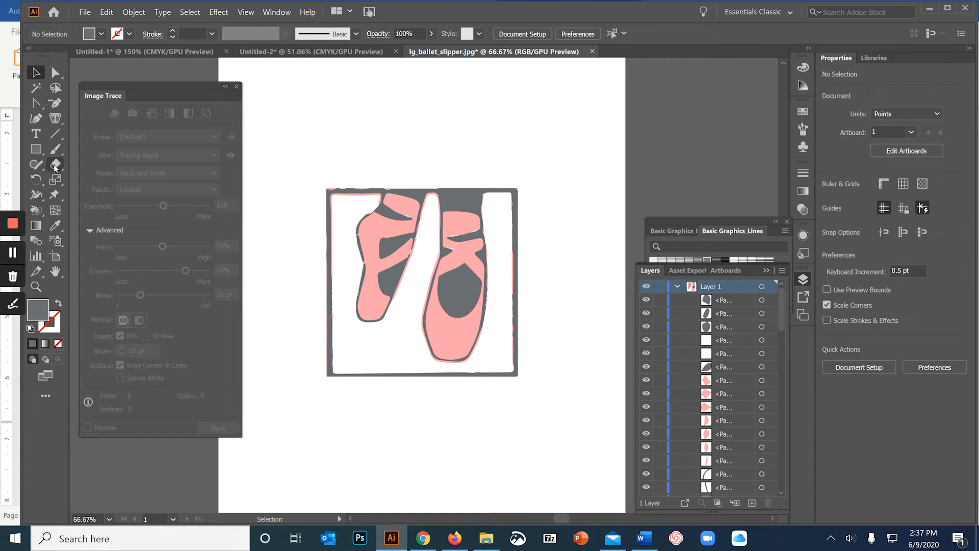
- Cut a gap with the Eraser tool through the frame's top edge beside the left-hand slipper's ankle
left_click_drag(55, 166, 78, 163)
scroll(362, 228, "up", 3)
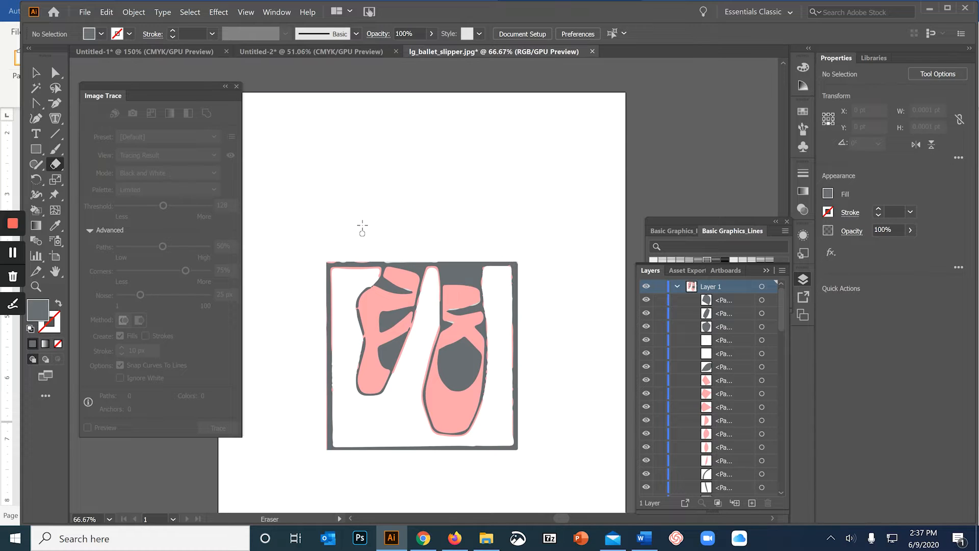
scroll(363, 247, "up", 4)
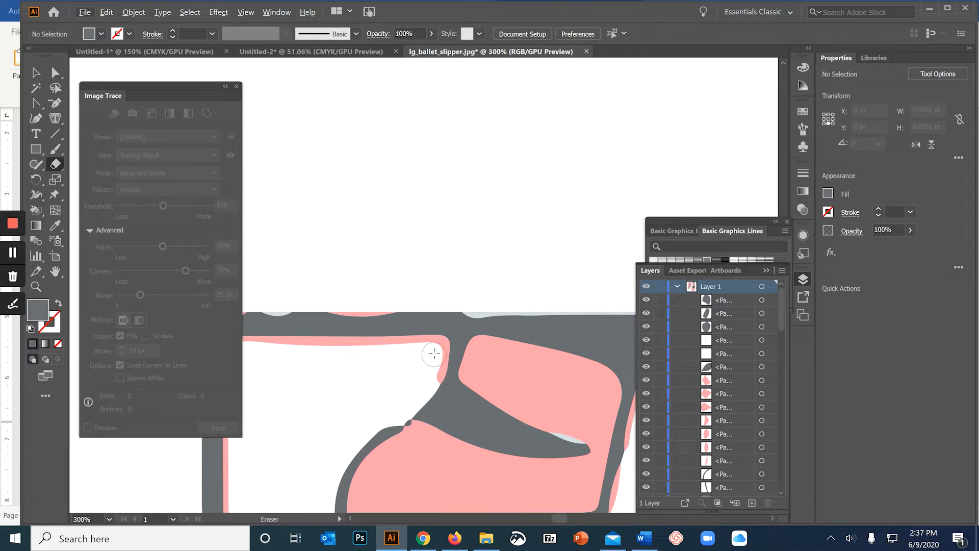
left_click_drag(434, 351, 448, 267)
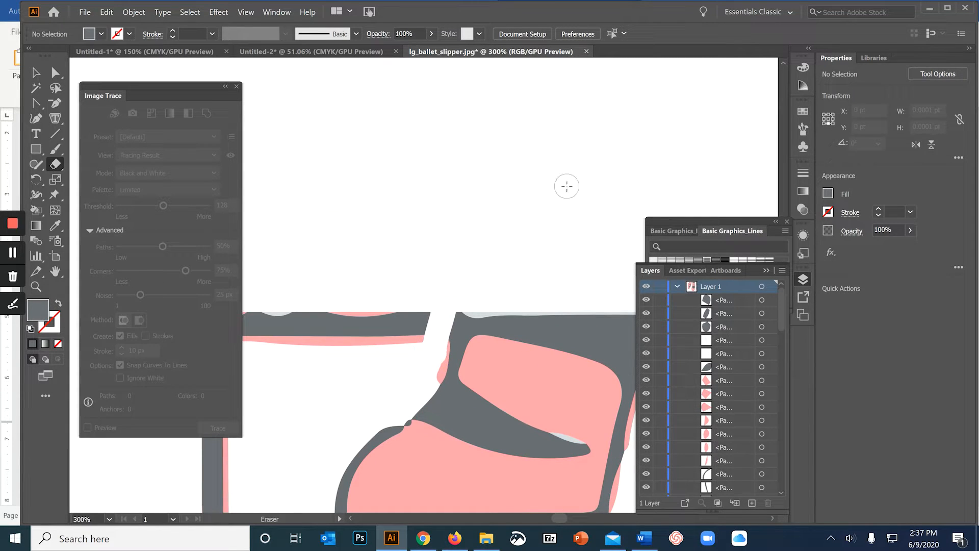
- Erase two more gaps through the frame's top edge, between the two ankles and beside the right-hand ankle
key("space")
left_click_drag(564, 184, 404, 122)
left_click_drag(517, 192, 515, 327)
left_click(527, 181)
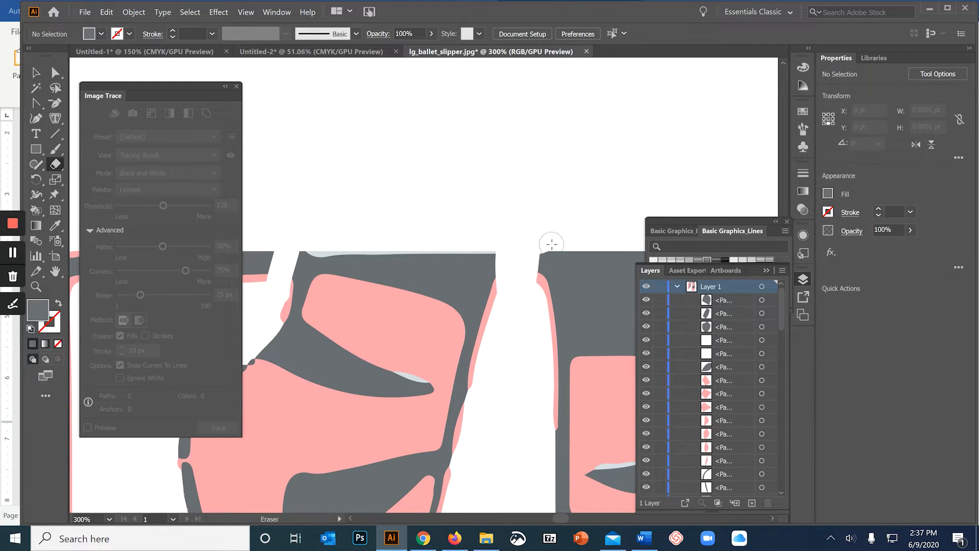
key("space")
left_click_drag(511, 189, 336, 126)
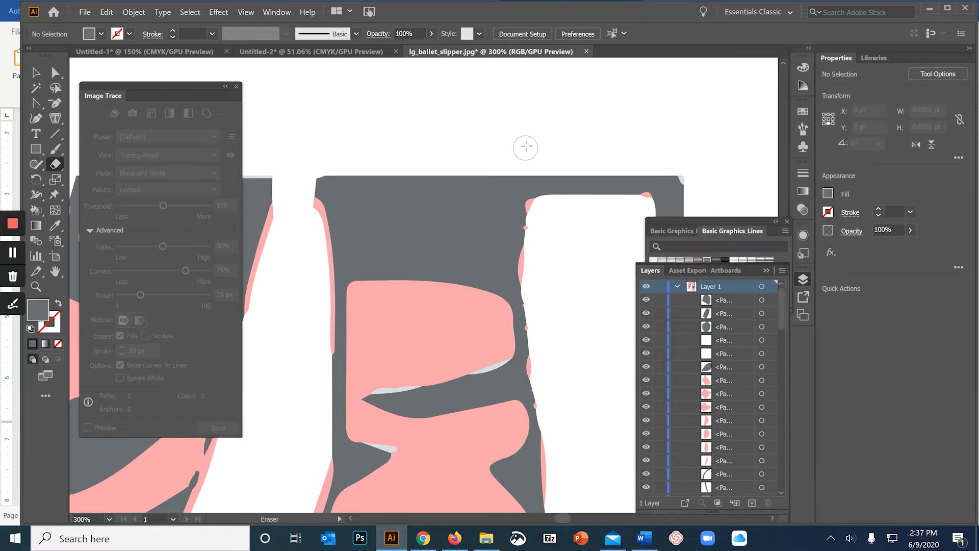
left_click_drag(537, 152, 534, 224)
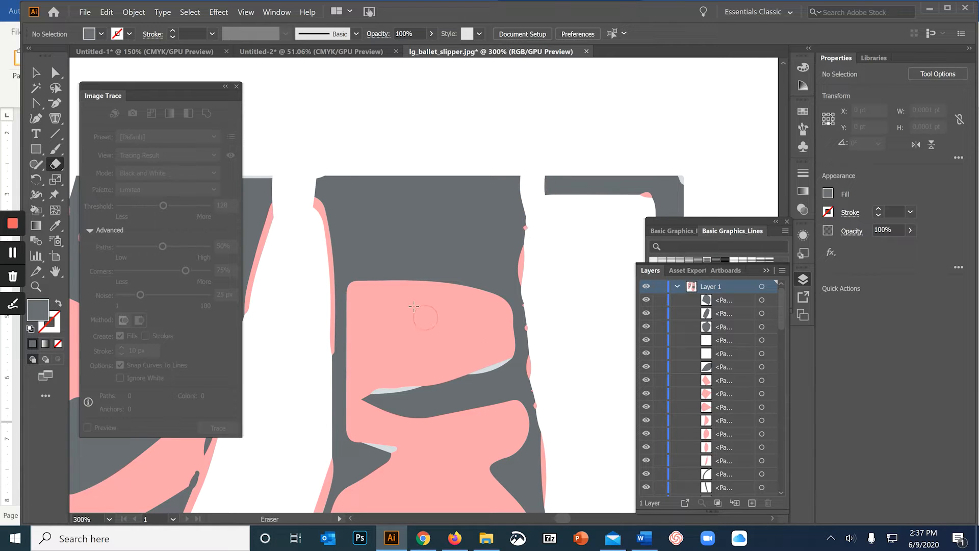
- Delete the detached dark grey frame and the leftover pink slivers on both sides of the slippers
scroll(402, 284, "down", 2)
scroll(402, 283, "down", 2)
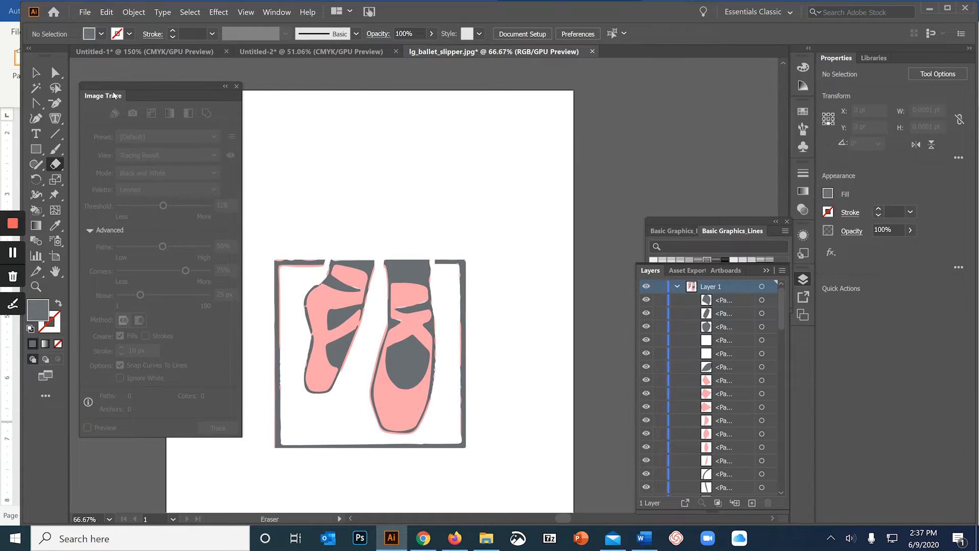
left_click(34, 74)
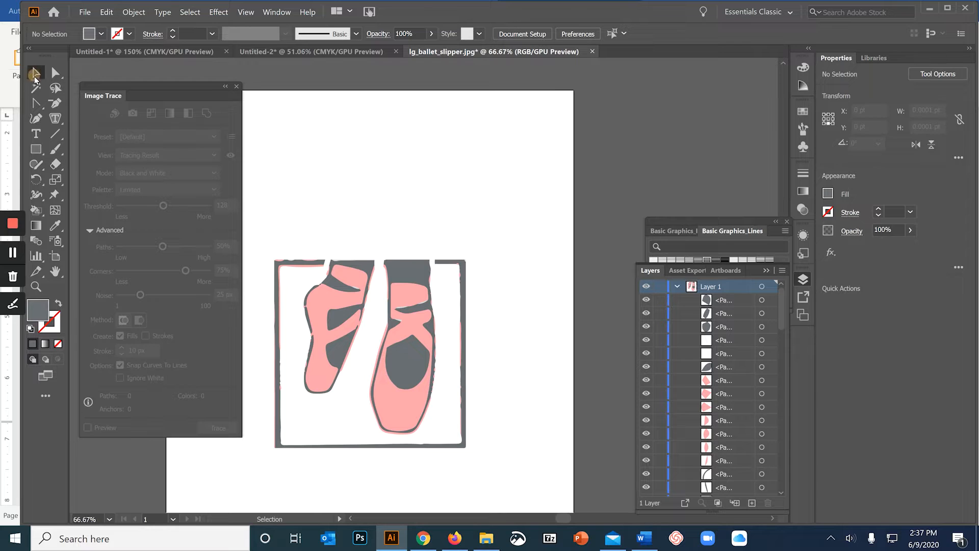
left_click(460, 268)
left_click_drag(475, 229, 461, 463)
key("Delete")
left_click_drag(246, 224, 284, 448)
key("Delete")
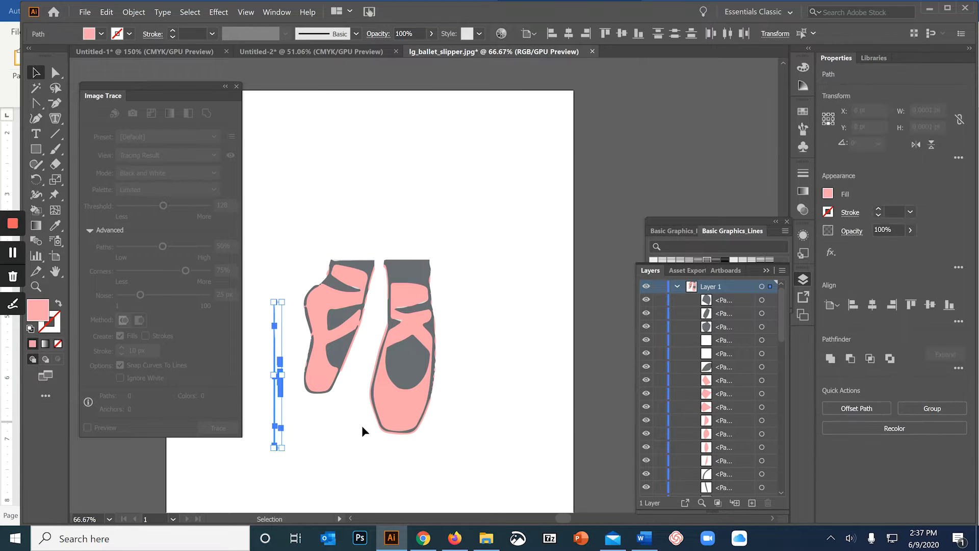
key("Delete")
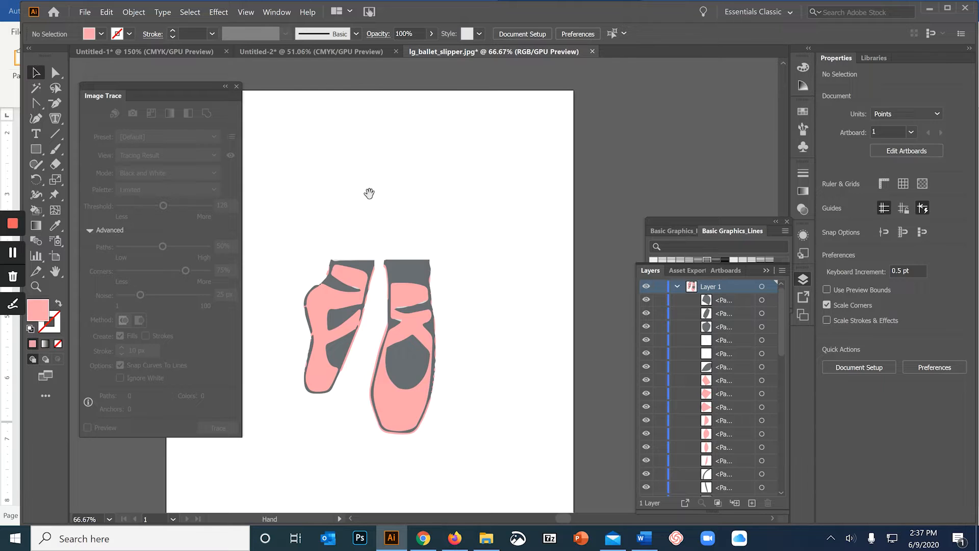
- Try moving the pink shape of the right-hand slipper away from its outline and undo the move
left_click_drag(369, 193, 442, 121)
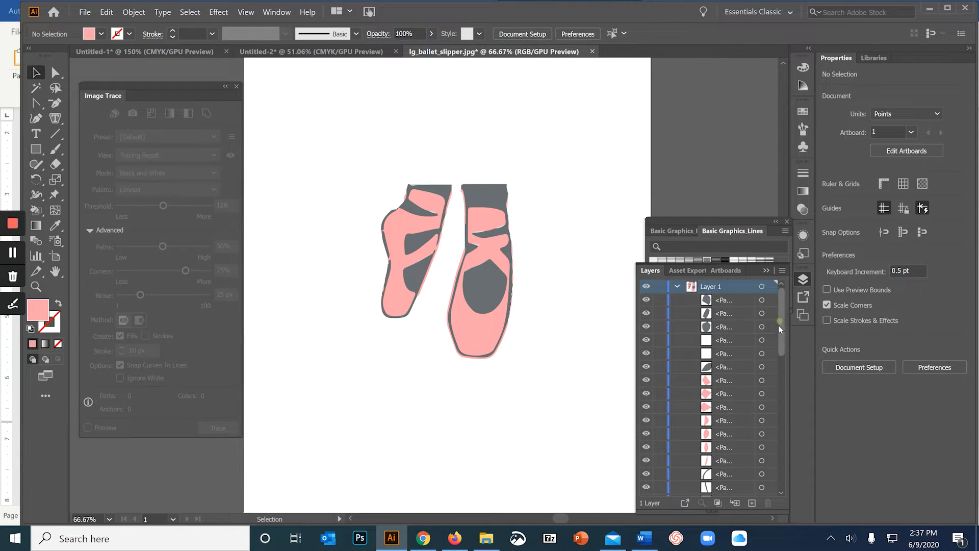
left_click_drag(778, 325, 779, 424)
left_click_drag(482, 223, 564, 170)
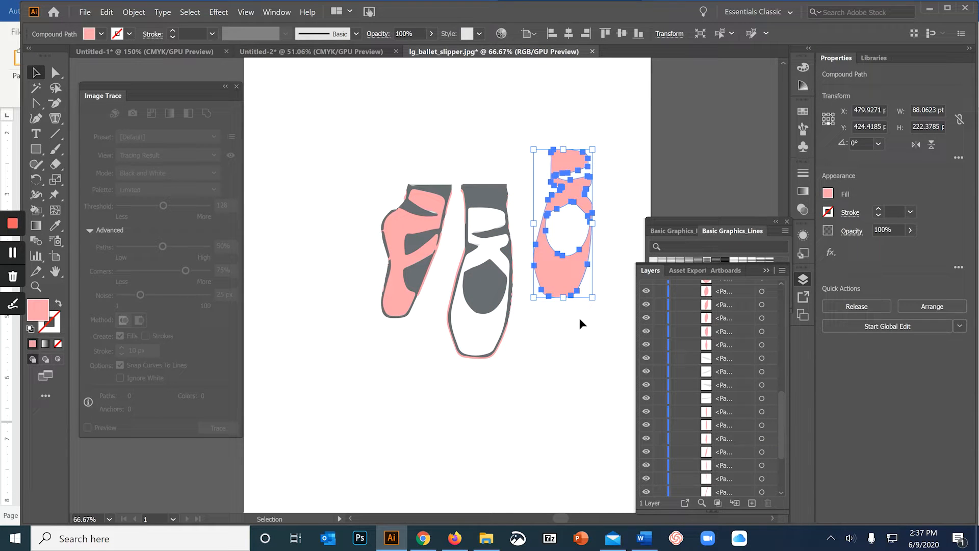
key("ctrl+z")
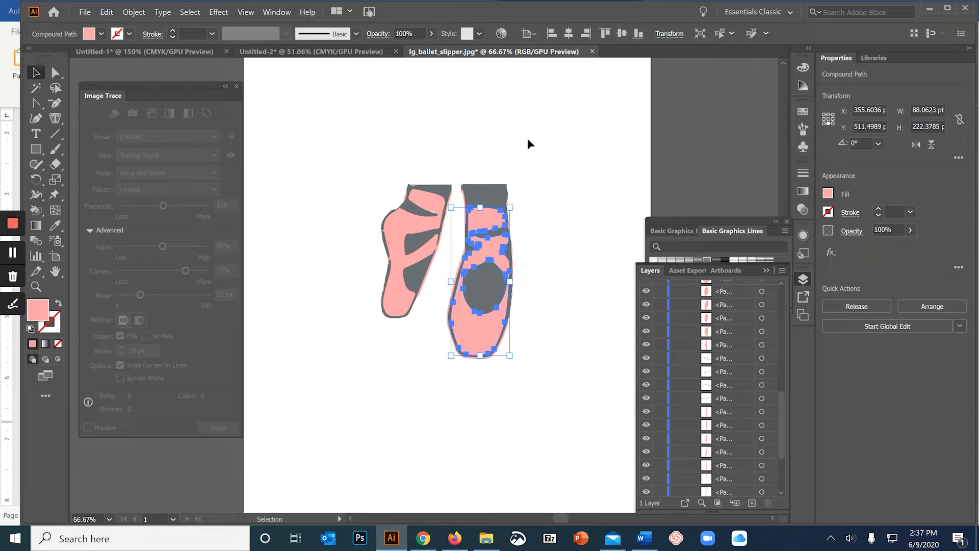
- Group all the remaining slipper shapes and move the group up and to the left on the artboard
left_click_drag(307, 102, 576, 430)
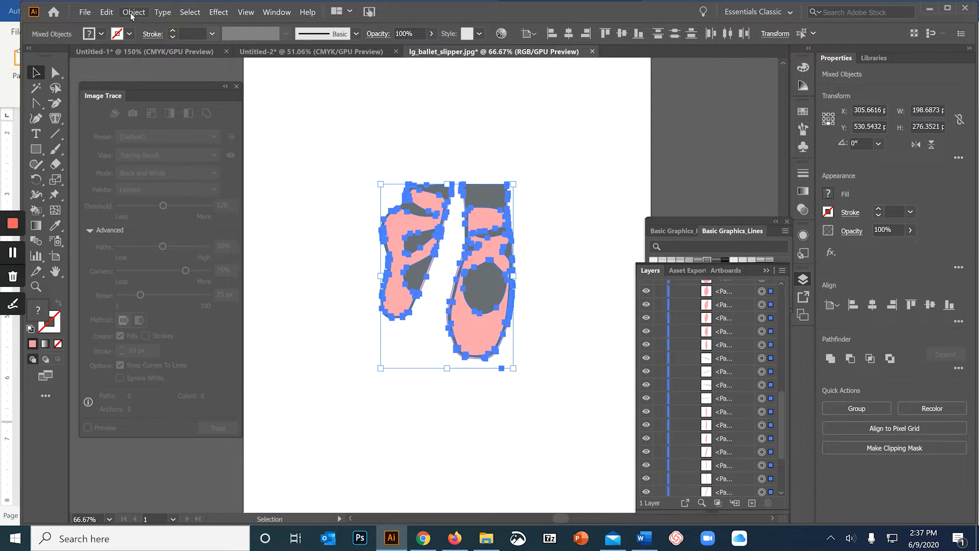
left_click(132, 12)
left_click(145, 61)
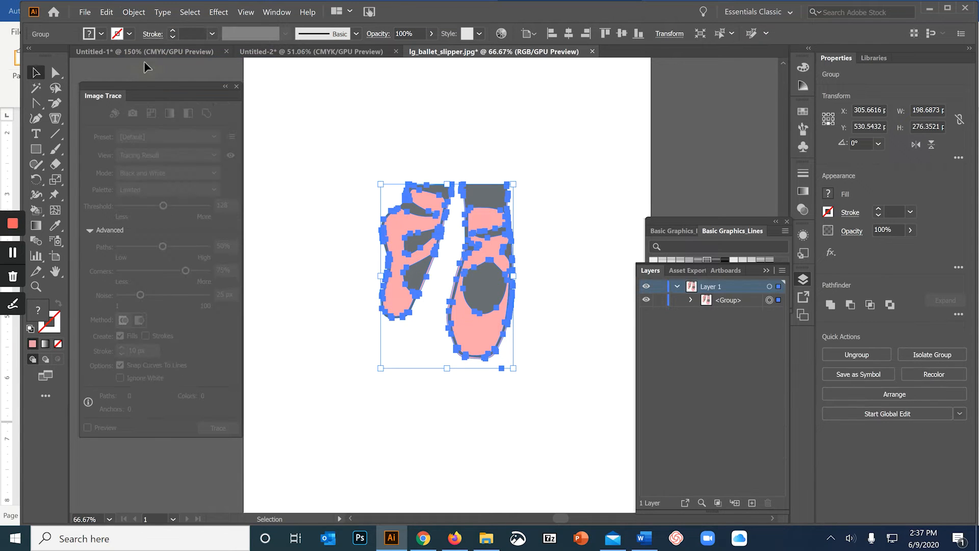
left_click(569, 131)
left_click_drag(511, 224, 434, 190)
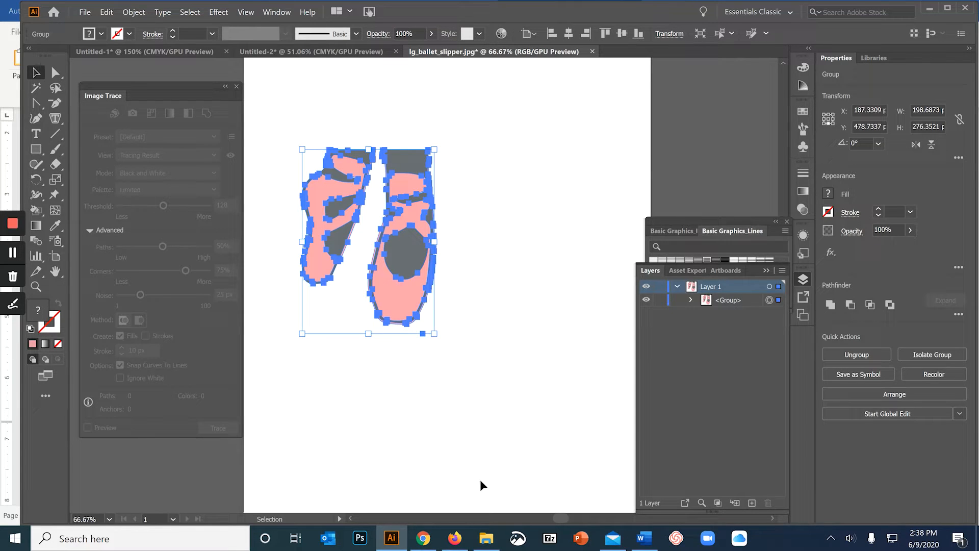
- Switch to the Word document Simple Steps to IMAGE TRACE.docx and read through the written instructions
left_click(642, 545)
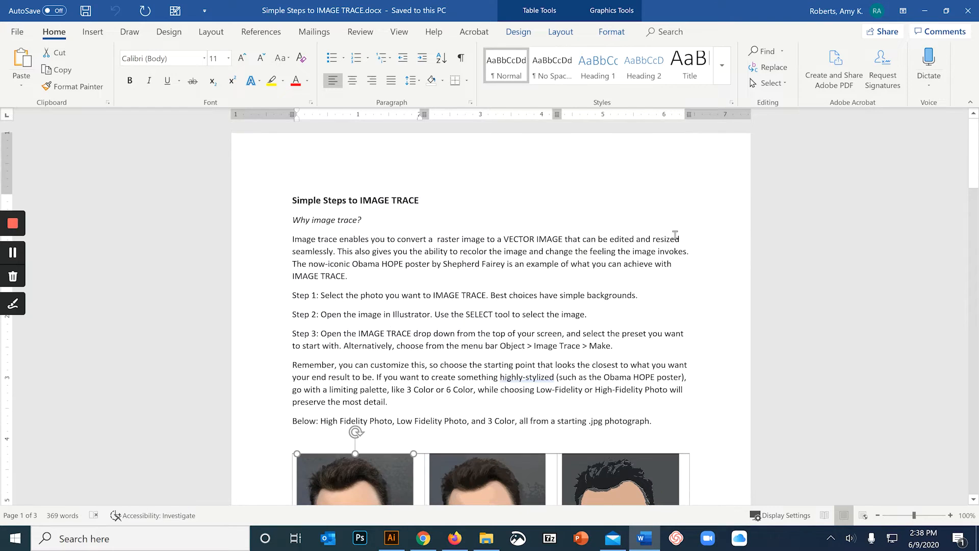
scroll(674, 248, "down", 3)
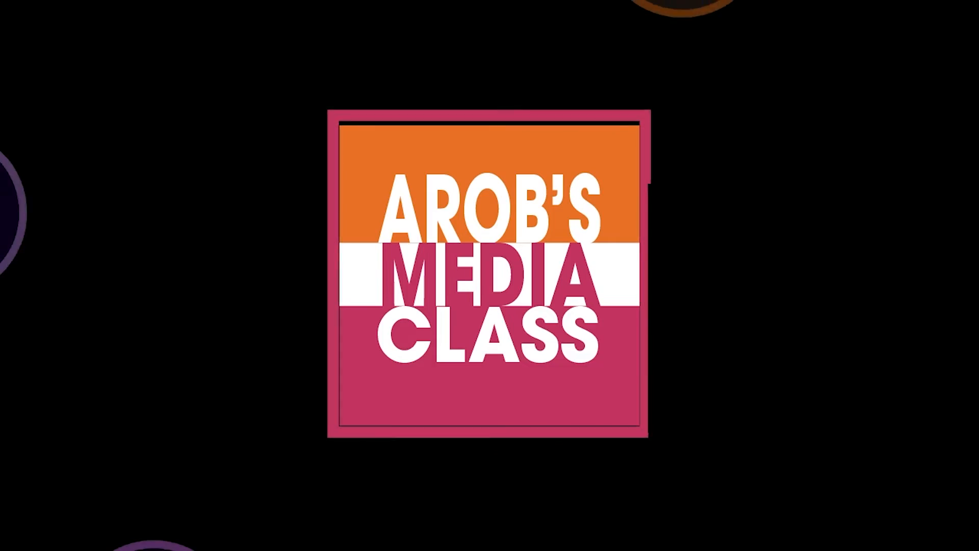